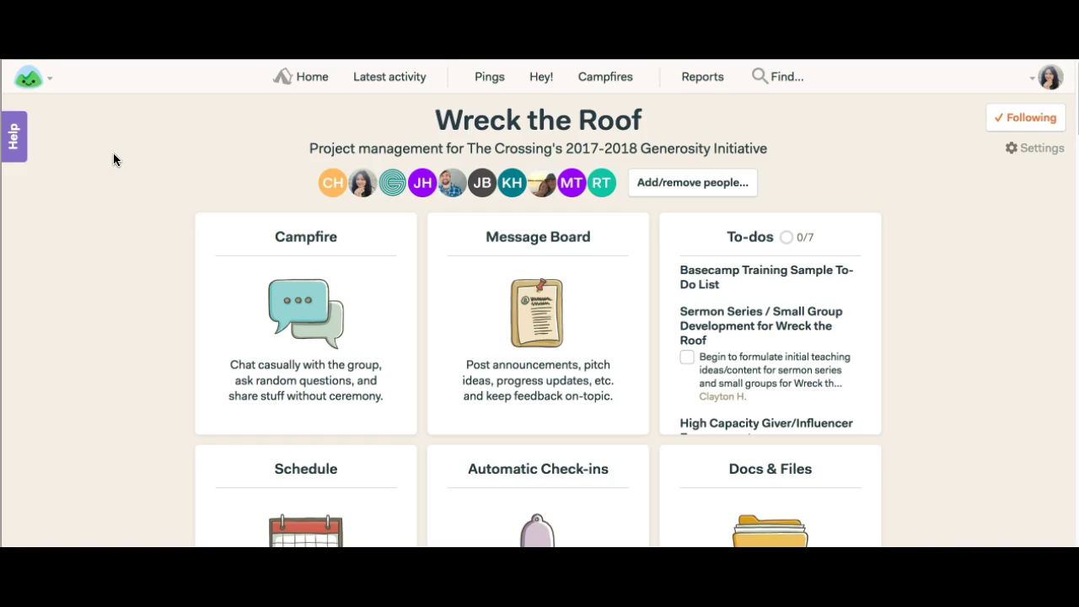
# Go to the home page, open the Wreck the Roof project from the project list and look over its tools.
pyautogui.click(321, 80)
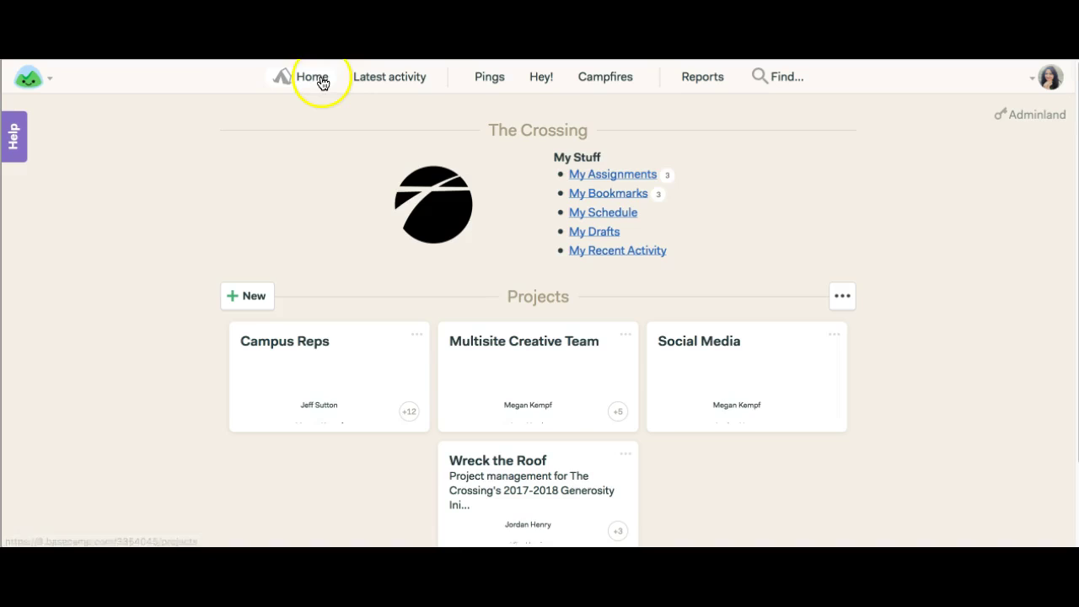
pyautogui.scroll(-2, 154, 270)
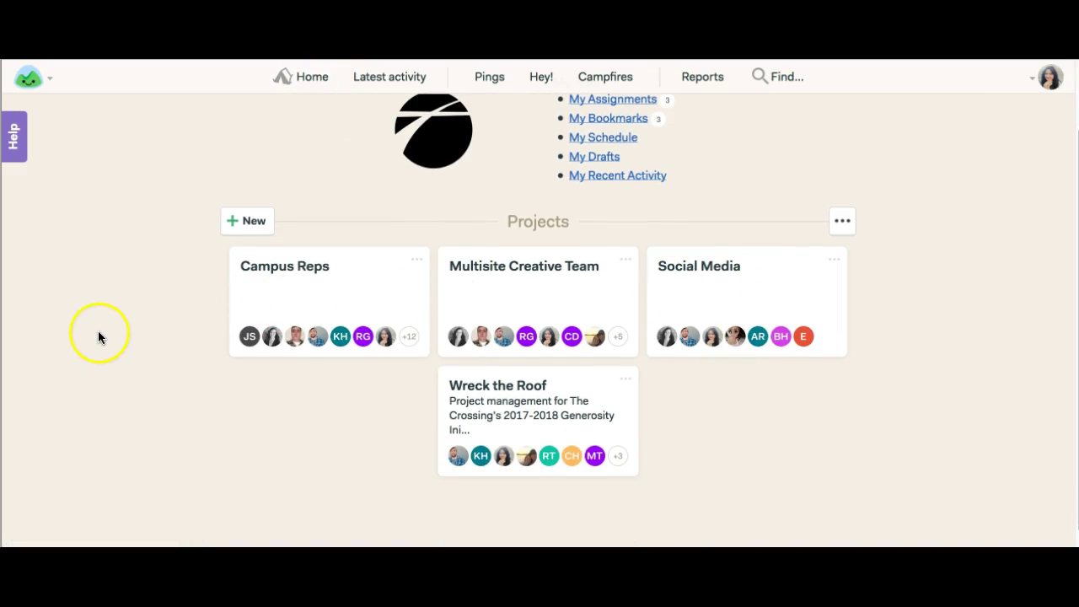
pyautogui.click(485, 392)
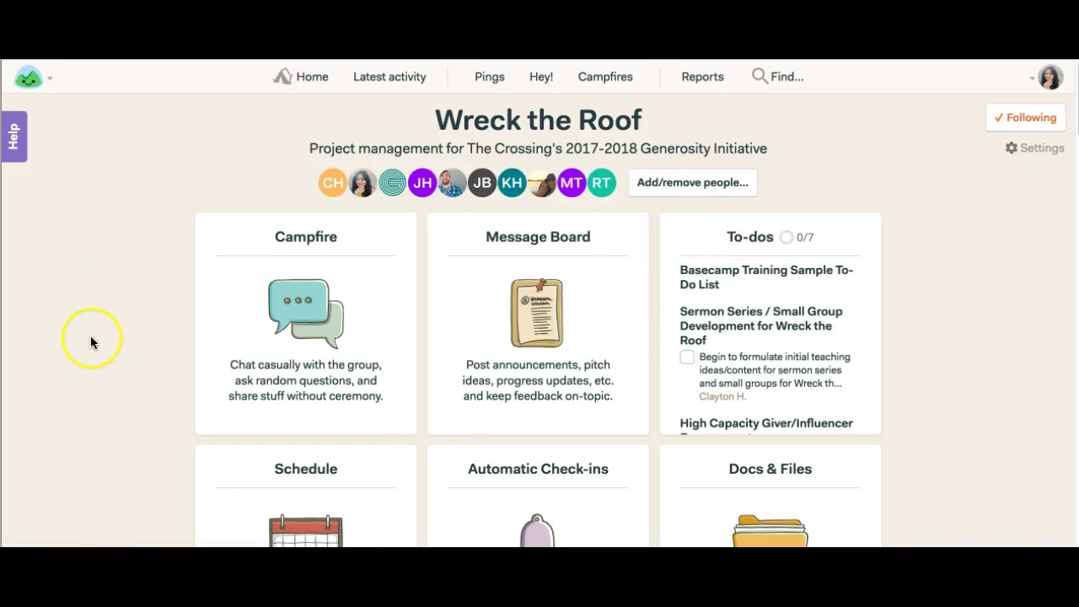
pyautogui.scroll(-5, 91, 341)
pyautogui.scroll(4, 91, 341)
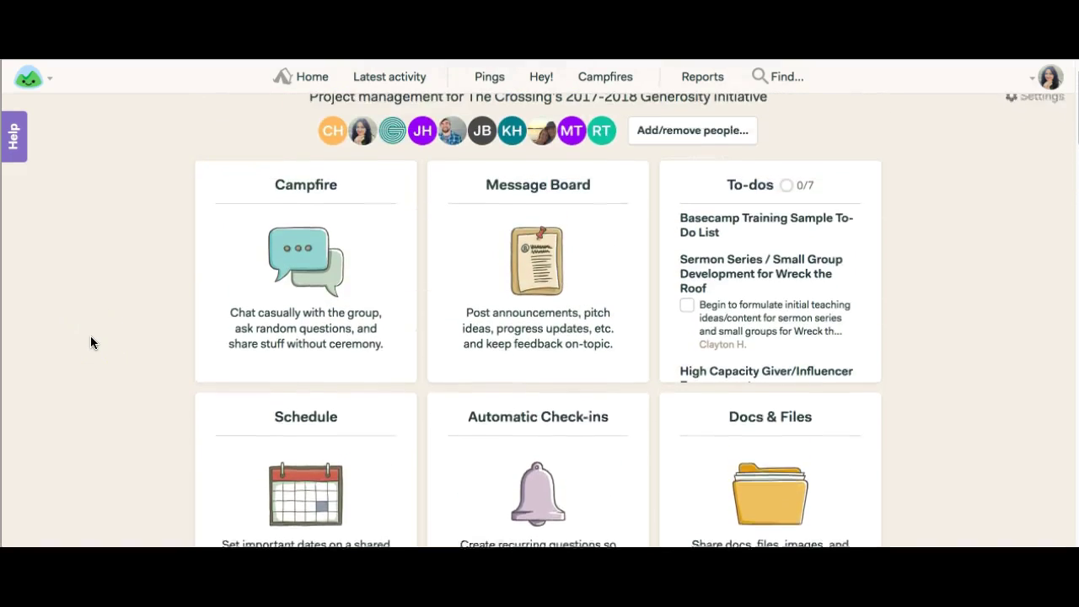
pyautogui.scroll(1, 91, 338)
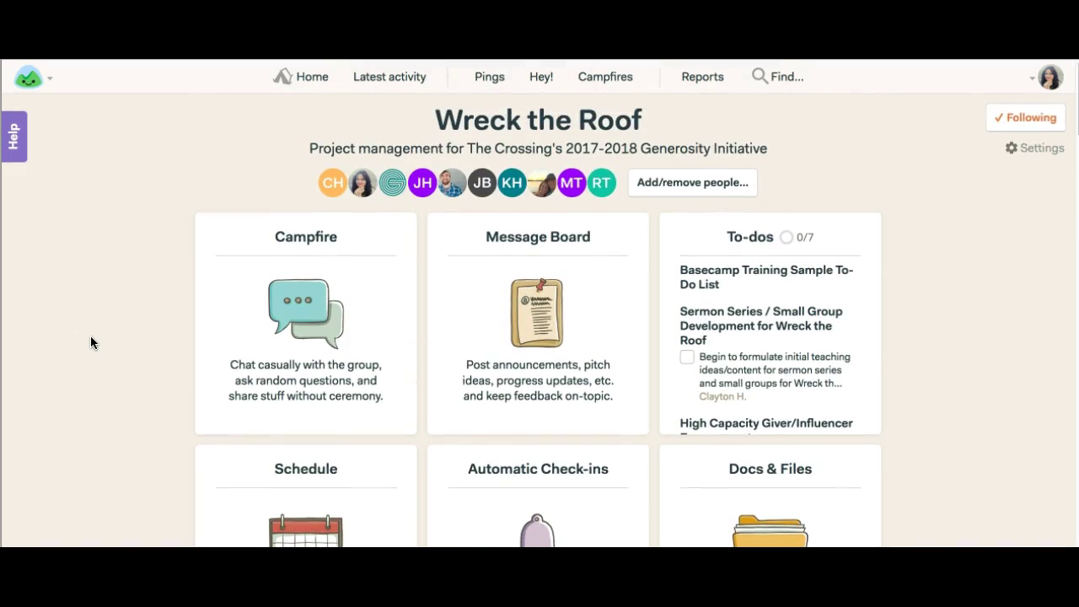
# View the available Basecamp desktop and mobile app download options and close them.
pyautogui.click(48, 84)
pyautogui.click(117, 147)
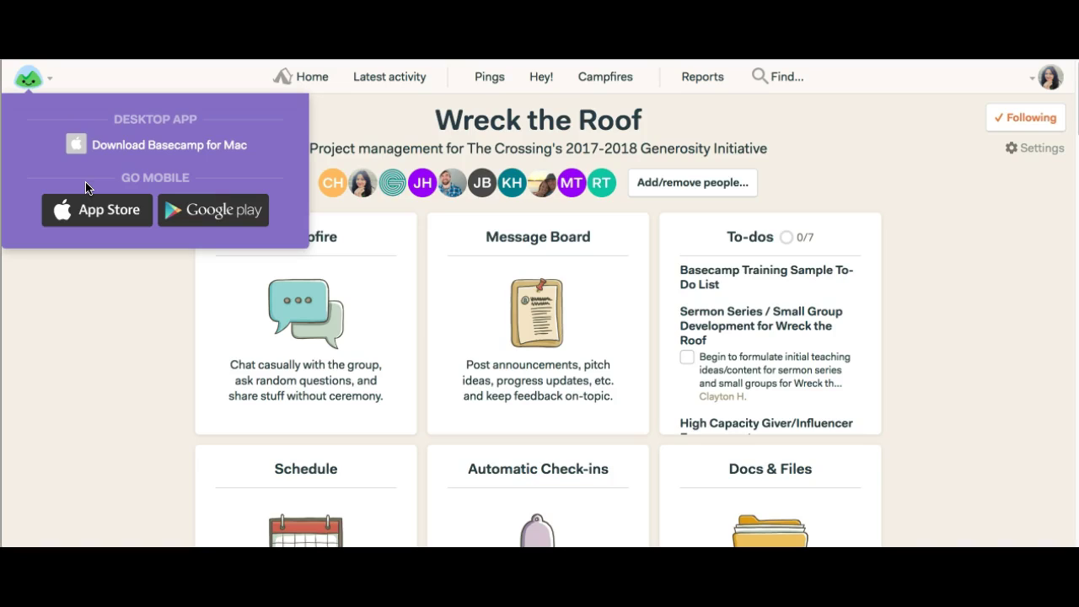
pyautogui.click(118, 268)
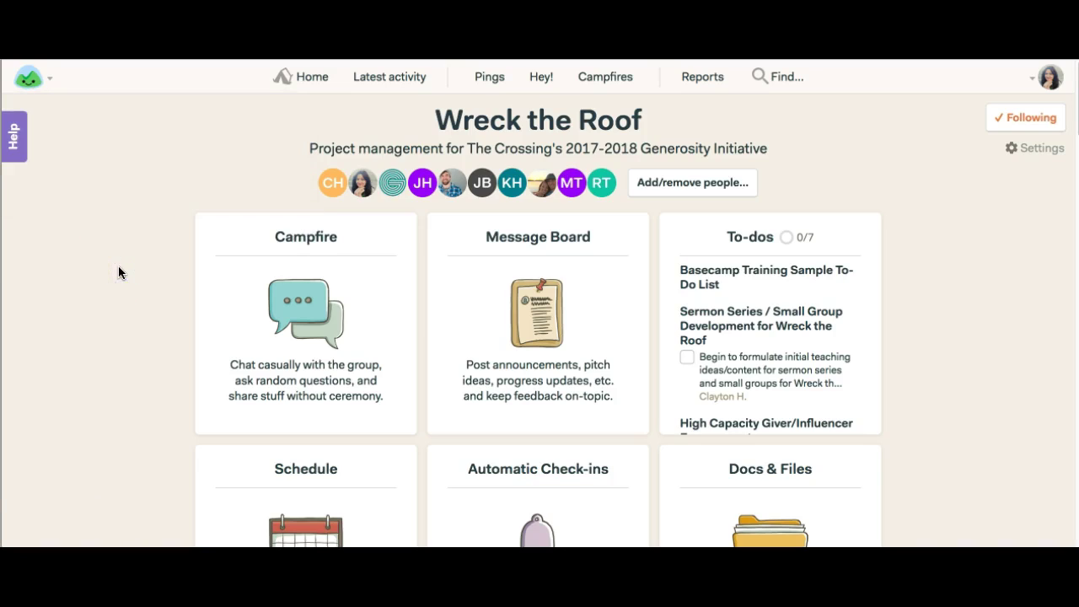
# Review the people already on the Wreck the Roof project and its invitation form, and return to the project page.
pyautogui.scroll(-2, 540, 337)
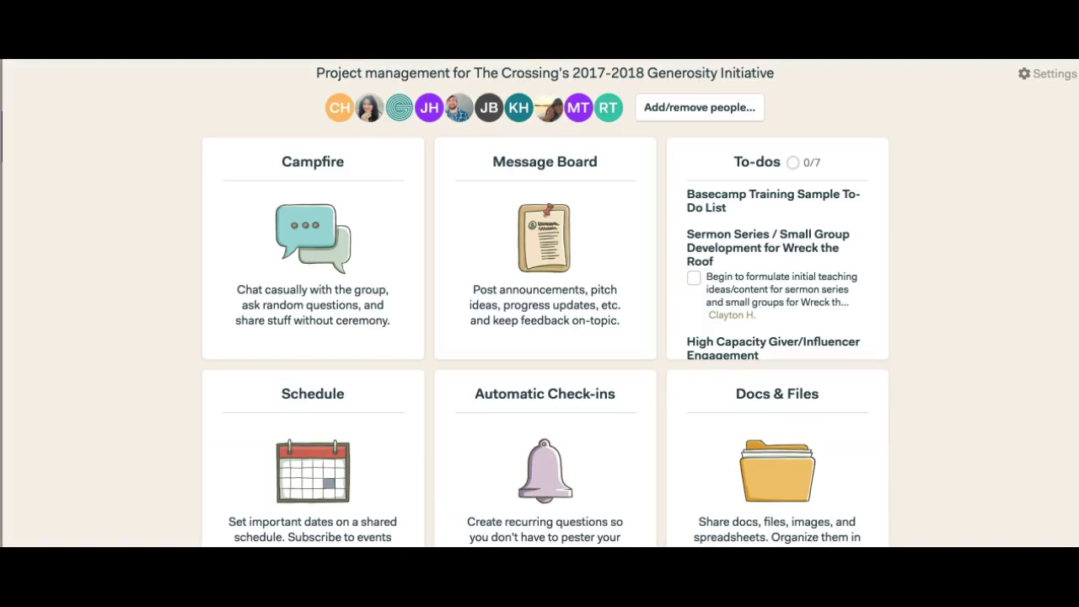
pyautogui.scroll(1, 540, 304)
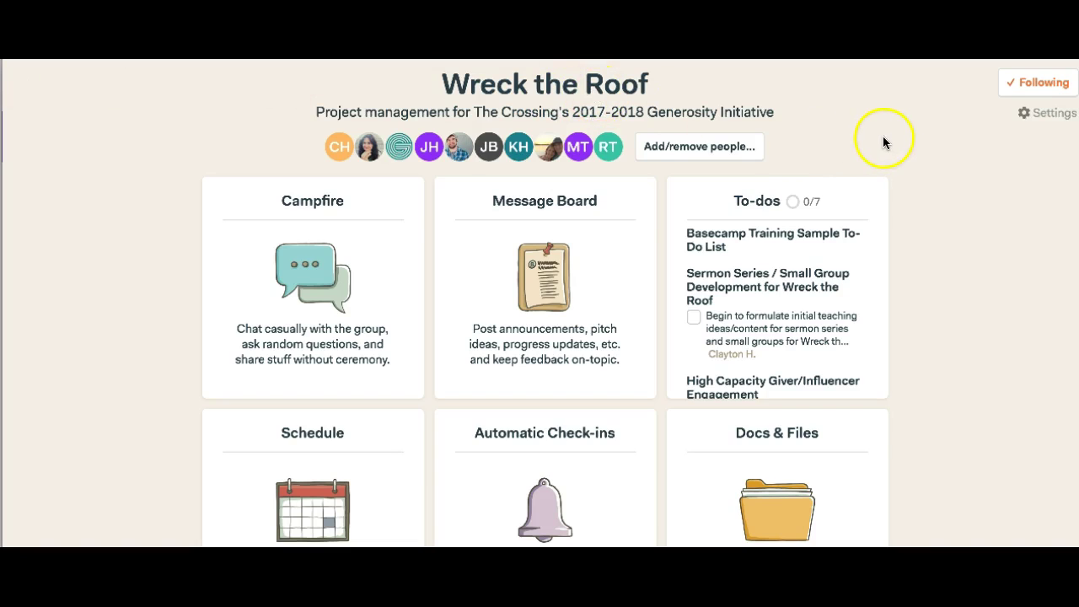
pyautogui.click(709, 149)
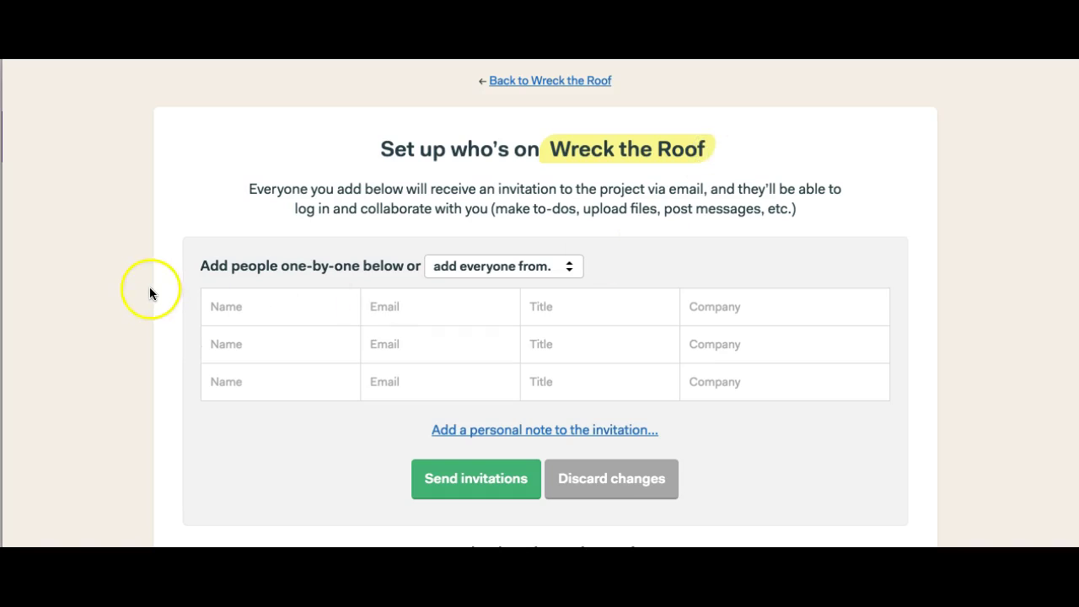
pyautogui.scroll(-2, 150, 292)
pyautogui.scroll(-6, 149, 292)
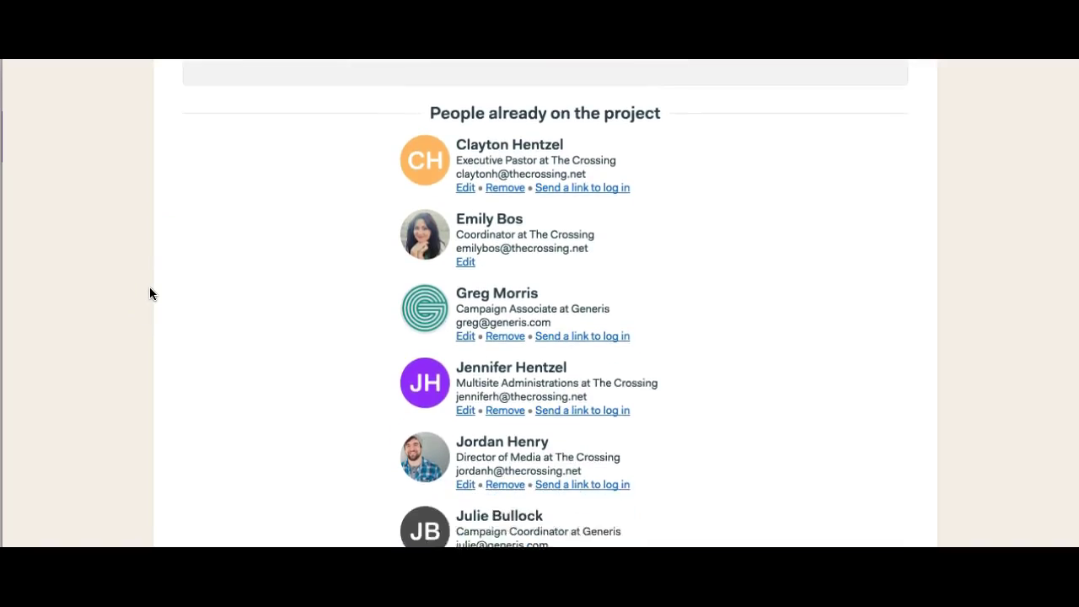
pyautogui.scroll(-3, 149, 293)
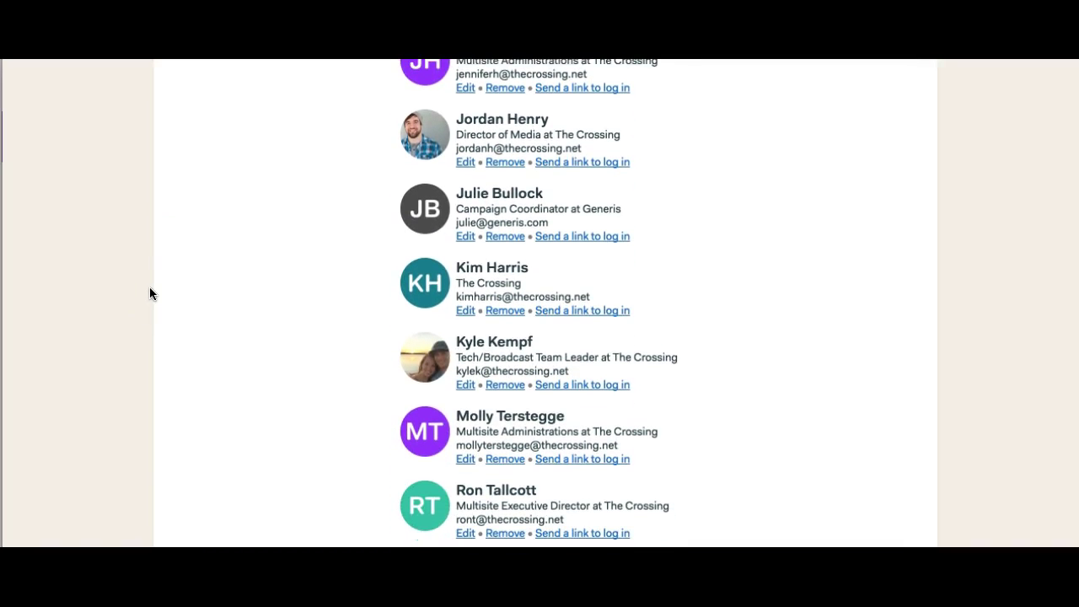
pyautogui.scroll(9, 288, 299)
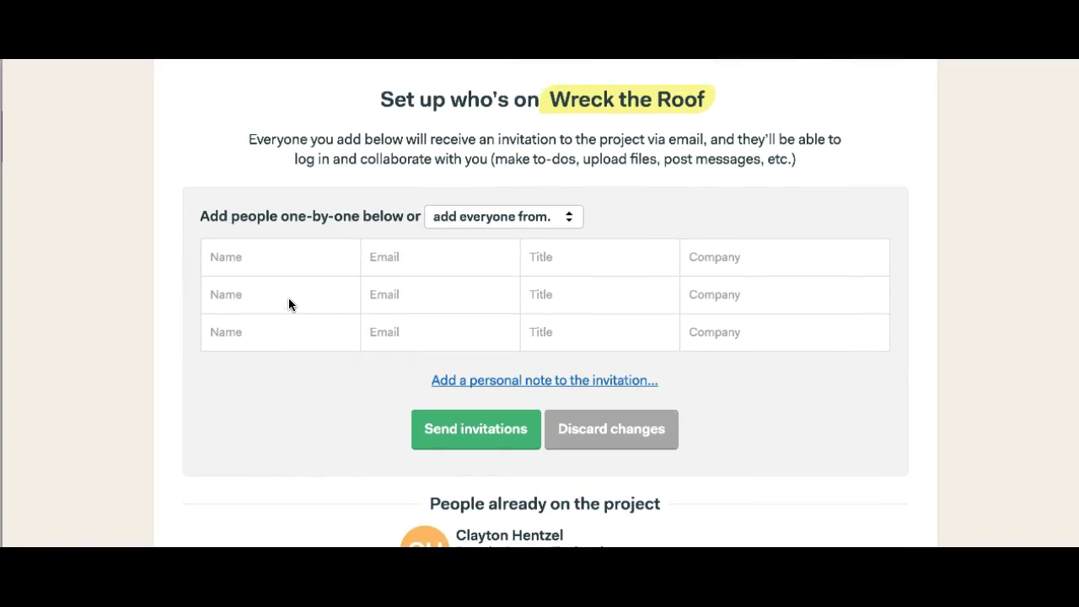
pyautogui.click(258, 263)
pyautogui.scroll(1, 380, 202)
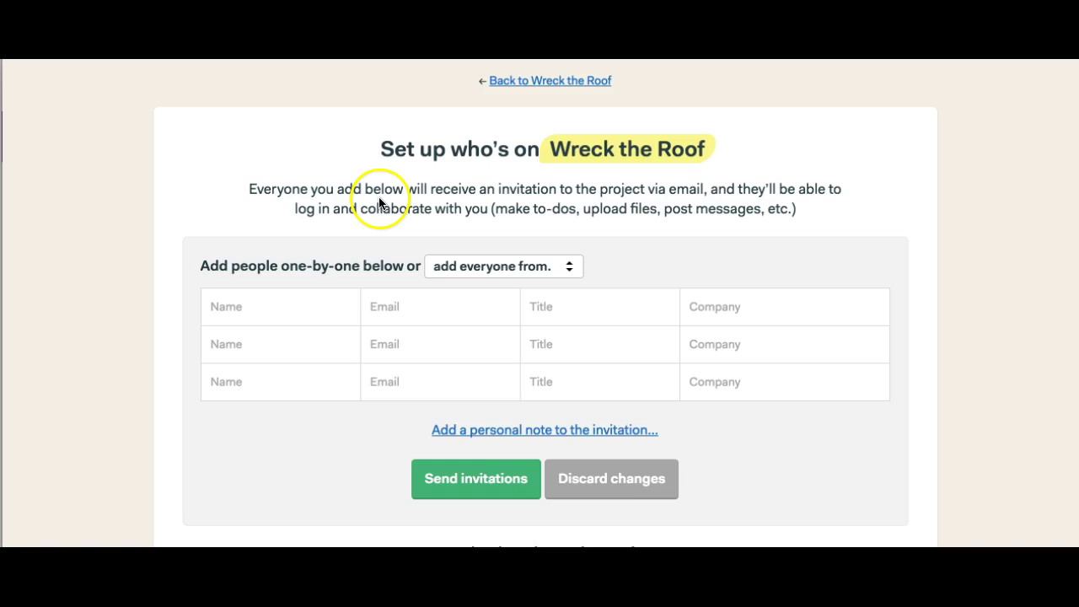
pyautogui.click(533, 81)
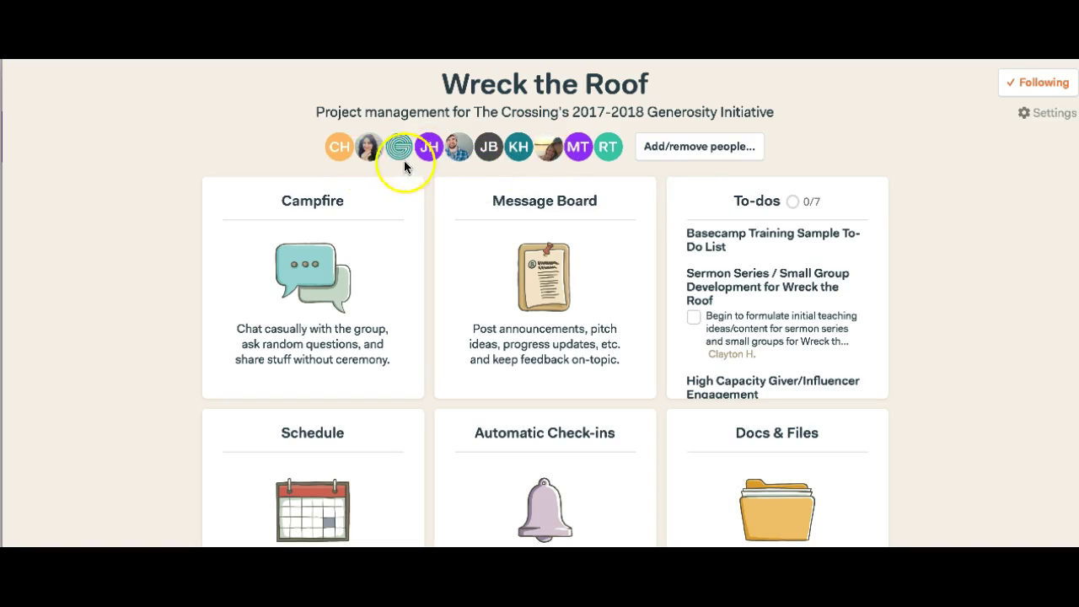
# View your own profile card from the project's member avatars and close it.
pyautogui.click(369, 152)
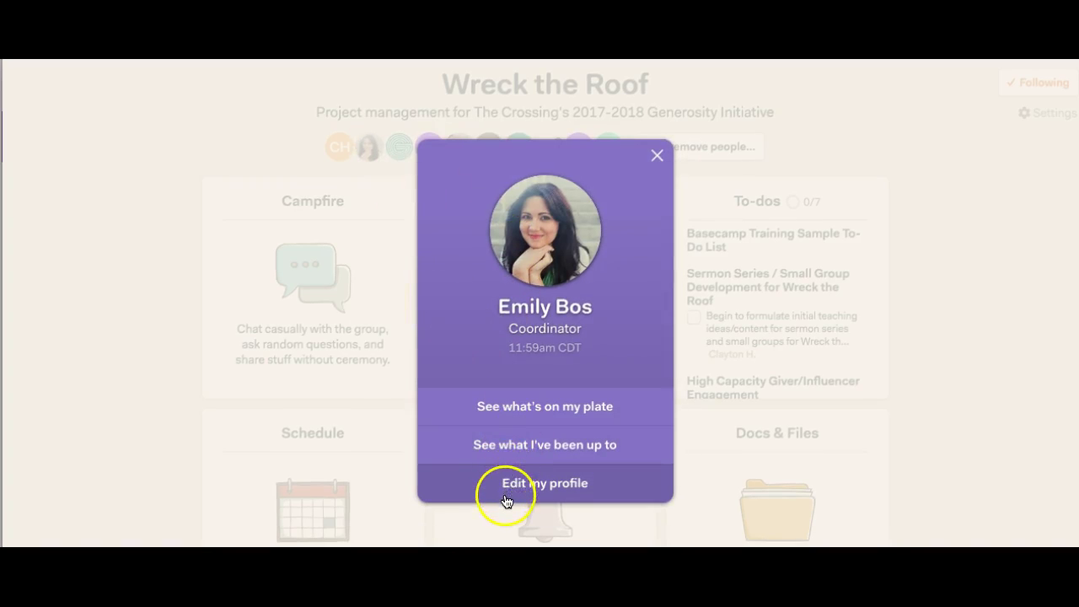
pyautogui.click(658, 158)
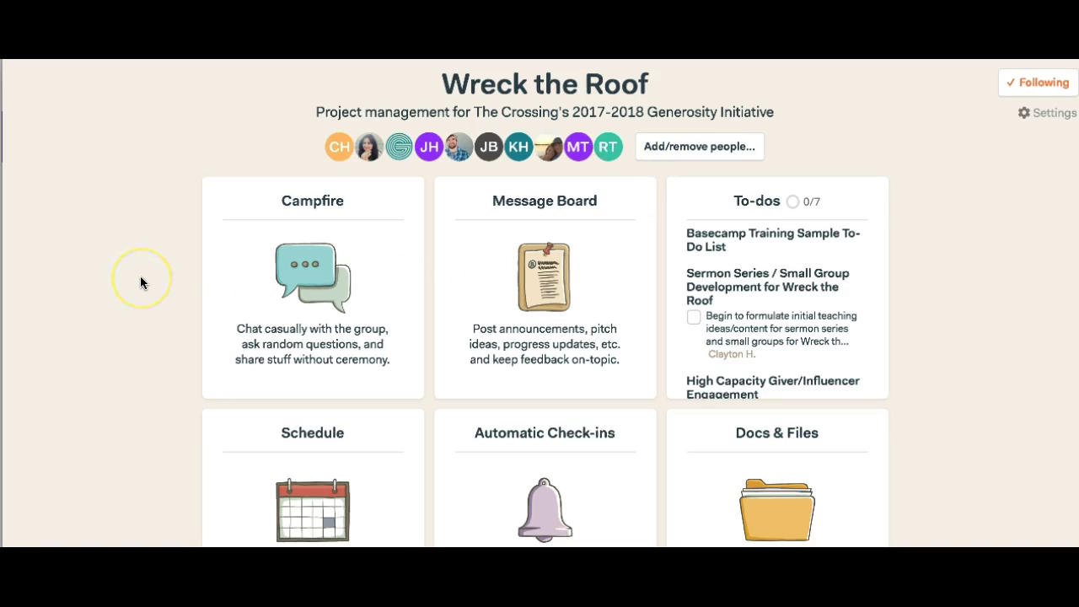
# Go to the home page from the project and return to the Wreck the Roof project page.
pyautogui.scroll(-3, 141, 283)
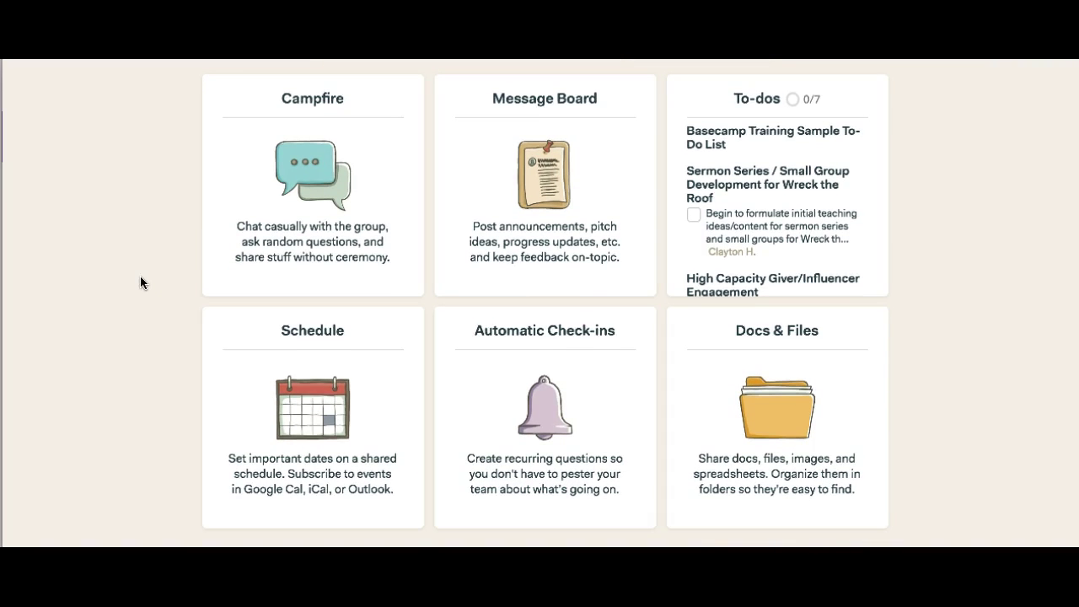
pyautogui.moveTo(178, 63)
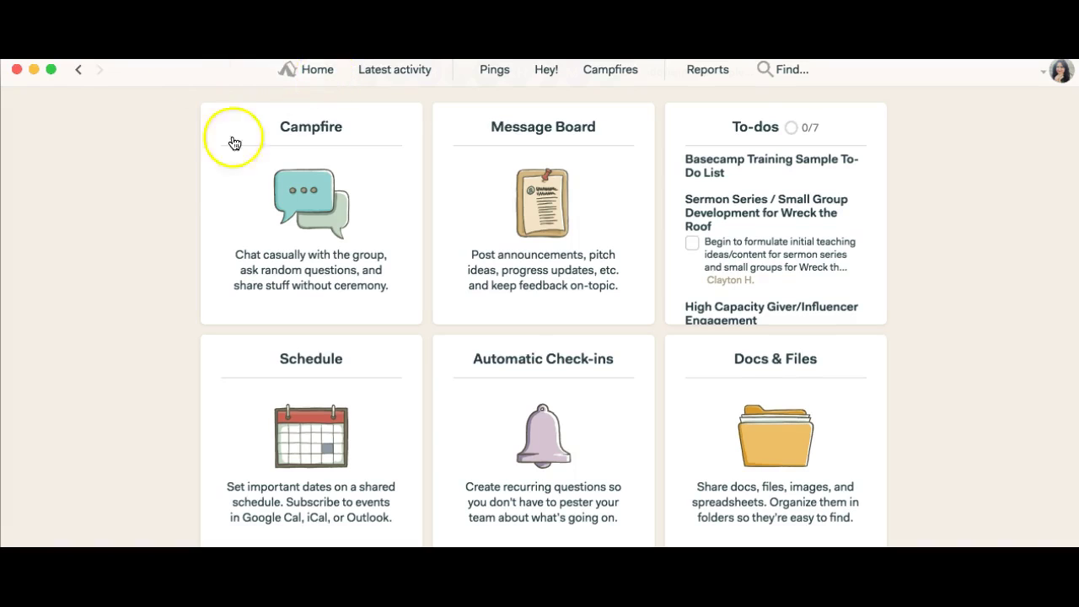
pyautogui.click(326, 69)
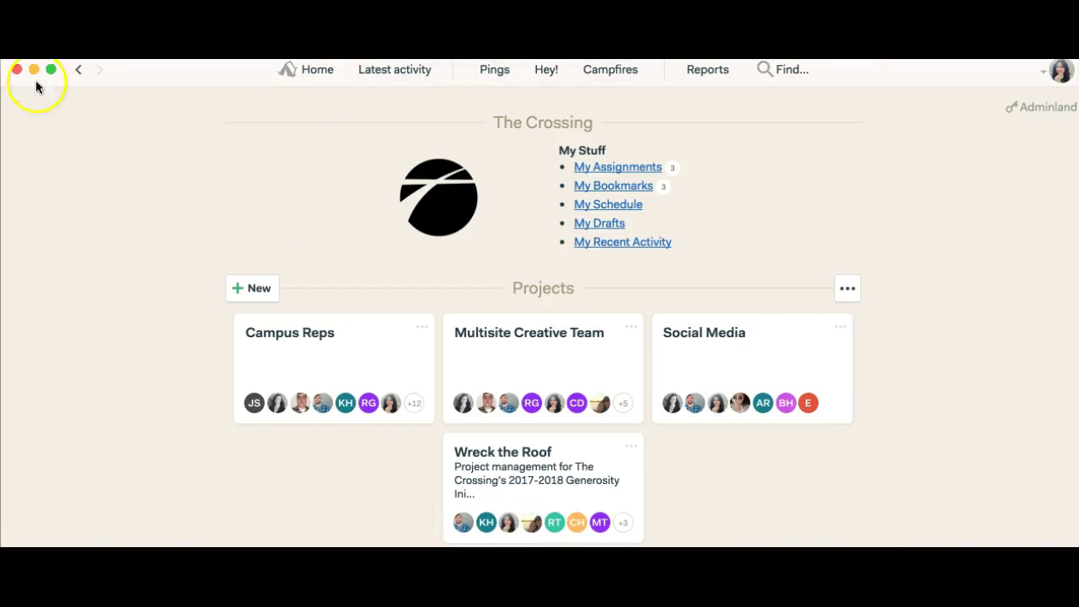
pyautogui.click(76, 74)
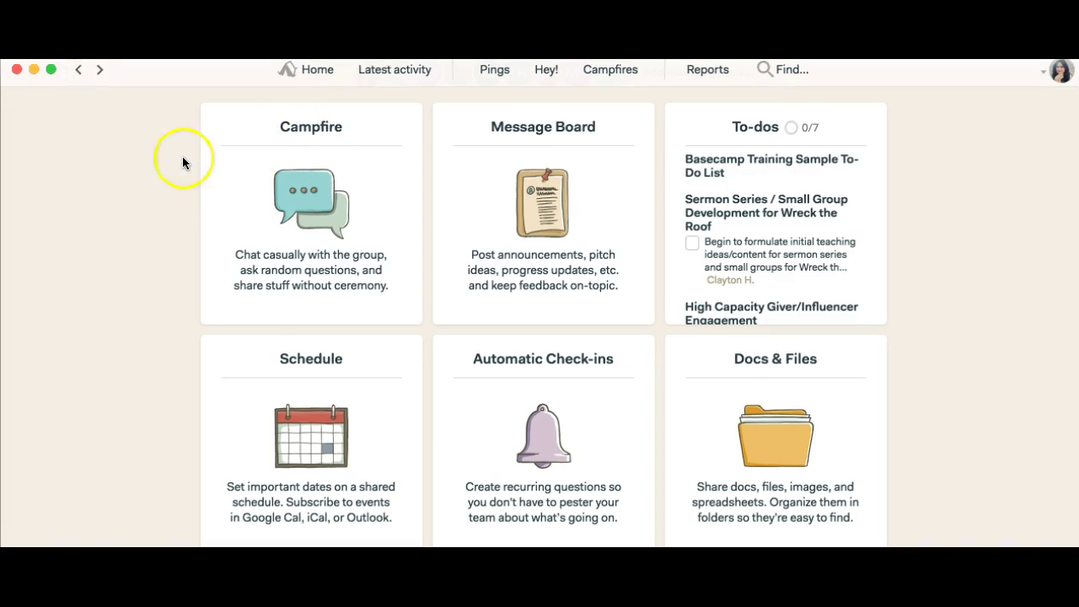
# View the project's Campfire chat with its message field and return to the Wreck the Roof project page.
pyautogui.click(318, 127)
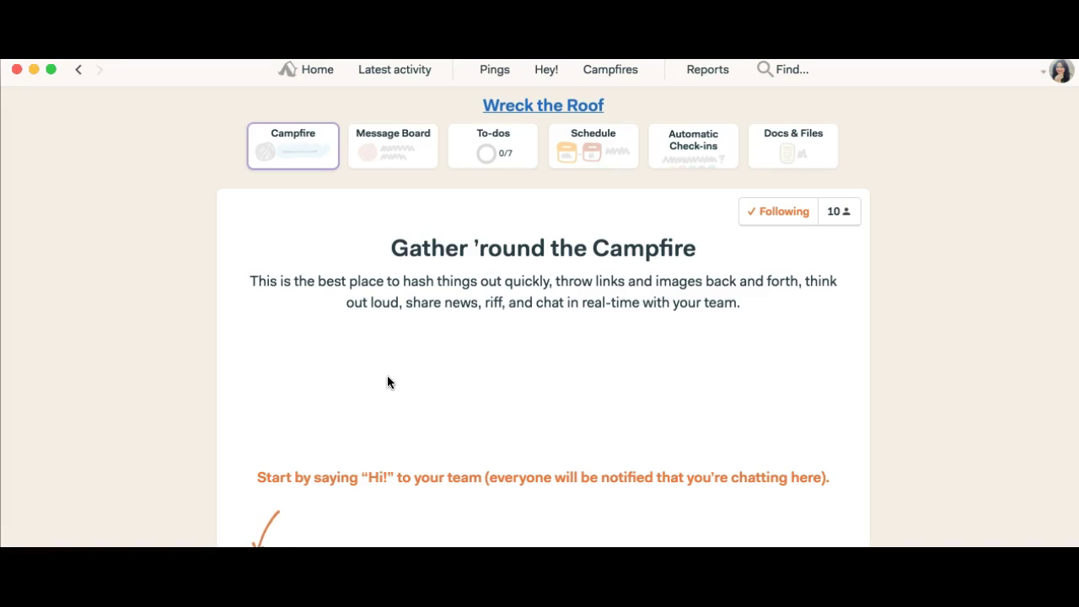
pyautogui.click(113, 517)
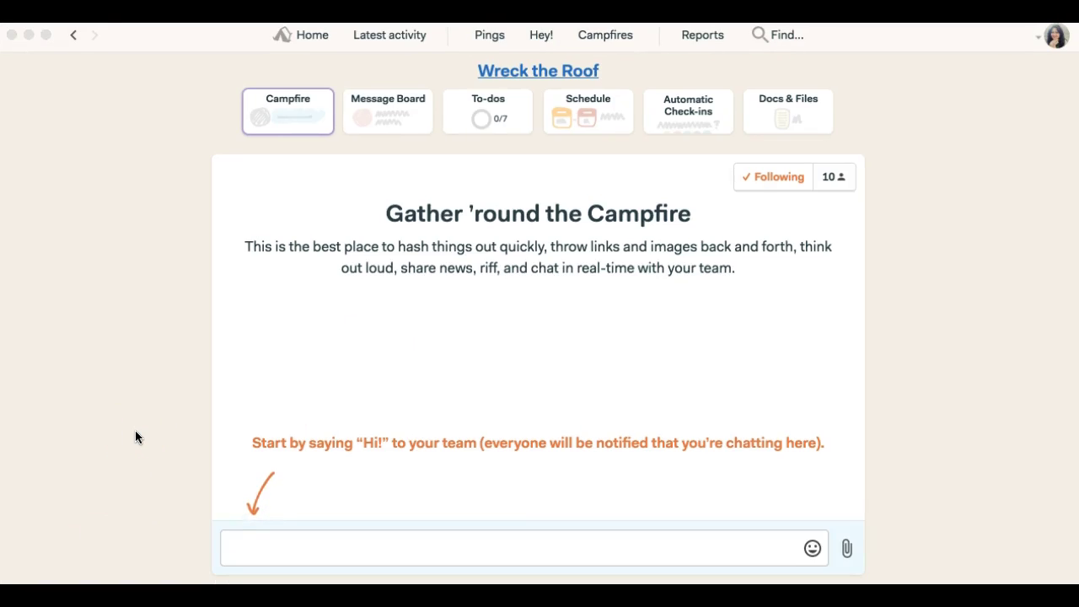
pyautogui.click(302, 548)
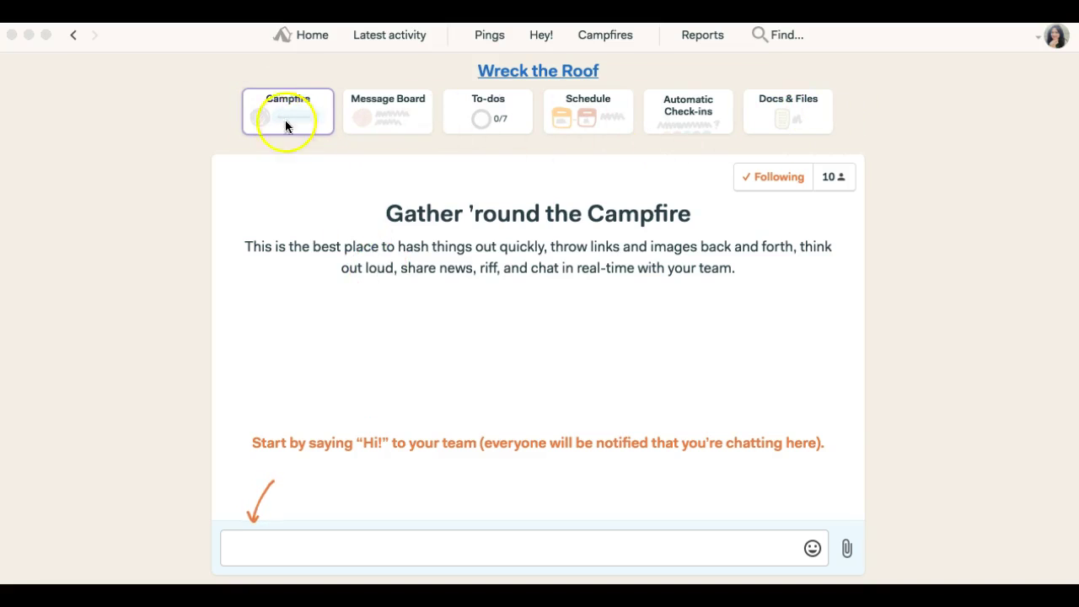
pyautogui.click(440, 70)
pyautogui.click(511, 75)
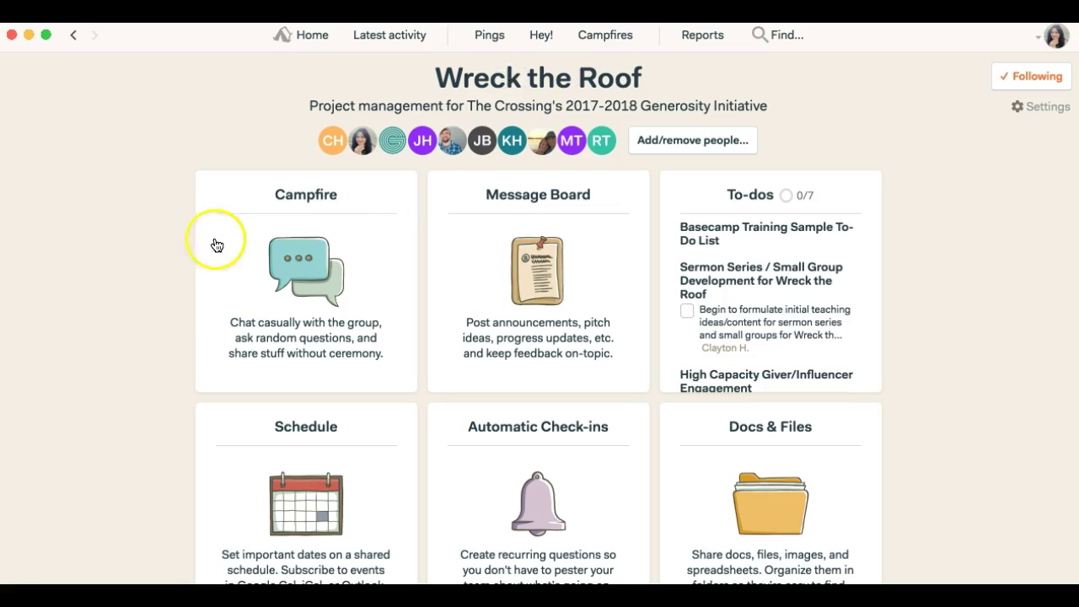
# Look through the project's to-do lists, view the Basecamp Training Sample To-Do List and return to the To-dos overview.
pyautogui.scroll(-3, 188, 242)
pyautogui.scroll(2, 187, 239)
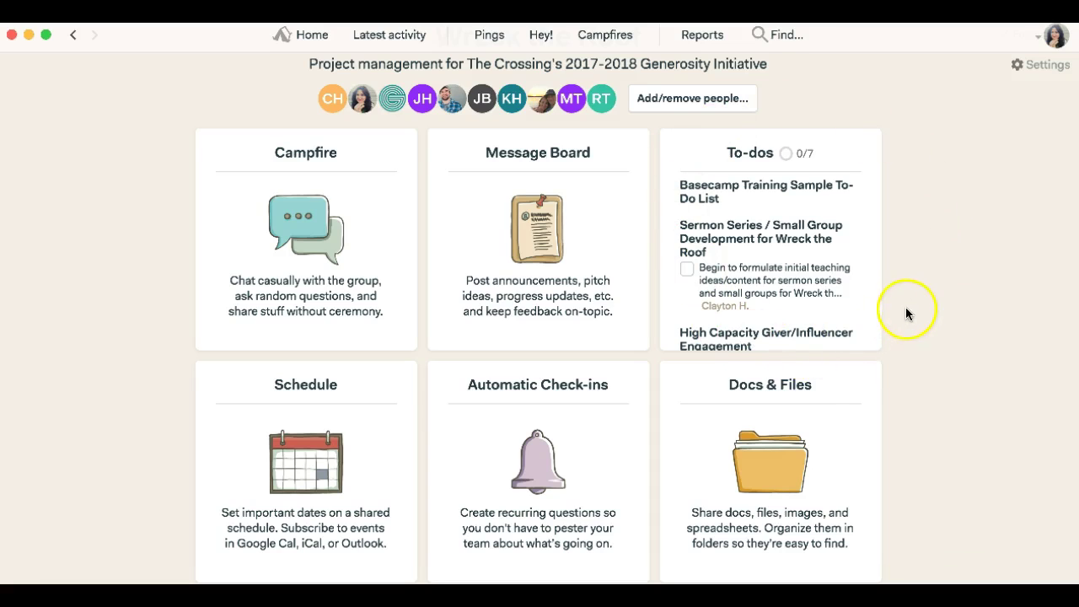
pyautogui.click(755, 163)
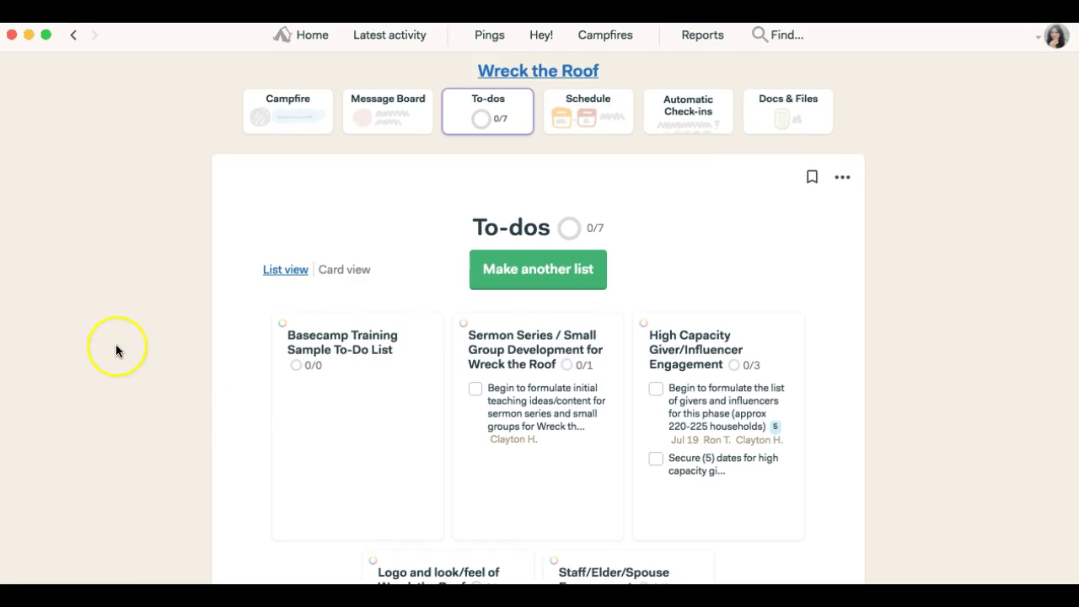
pyautogui.scroll(-5, 116, 344)
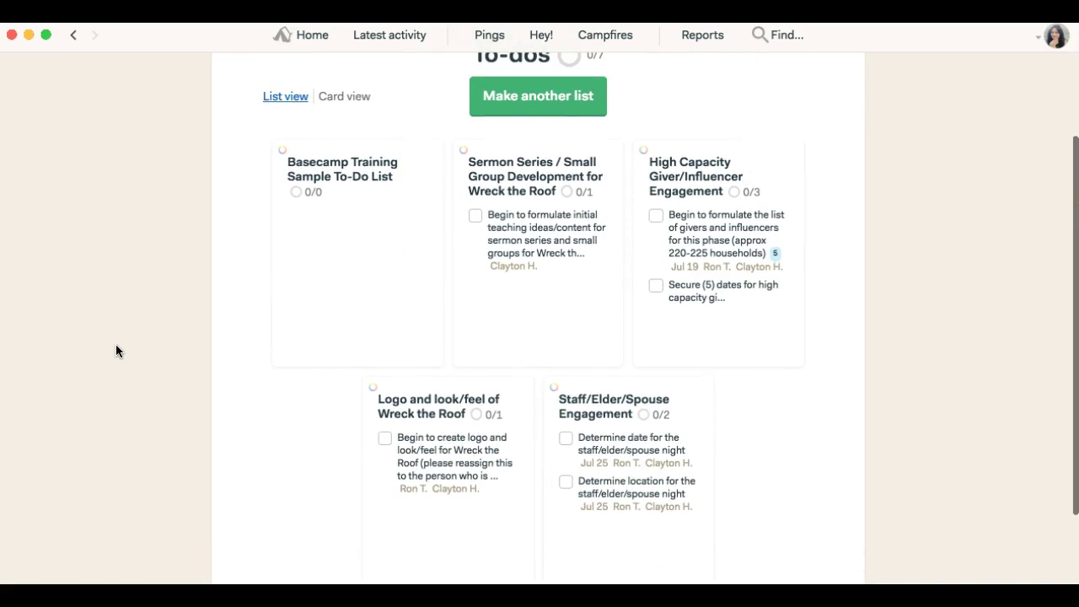
pyautogui.scroll(1, 115, 344)
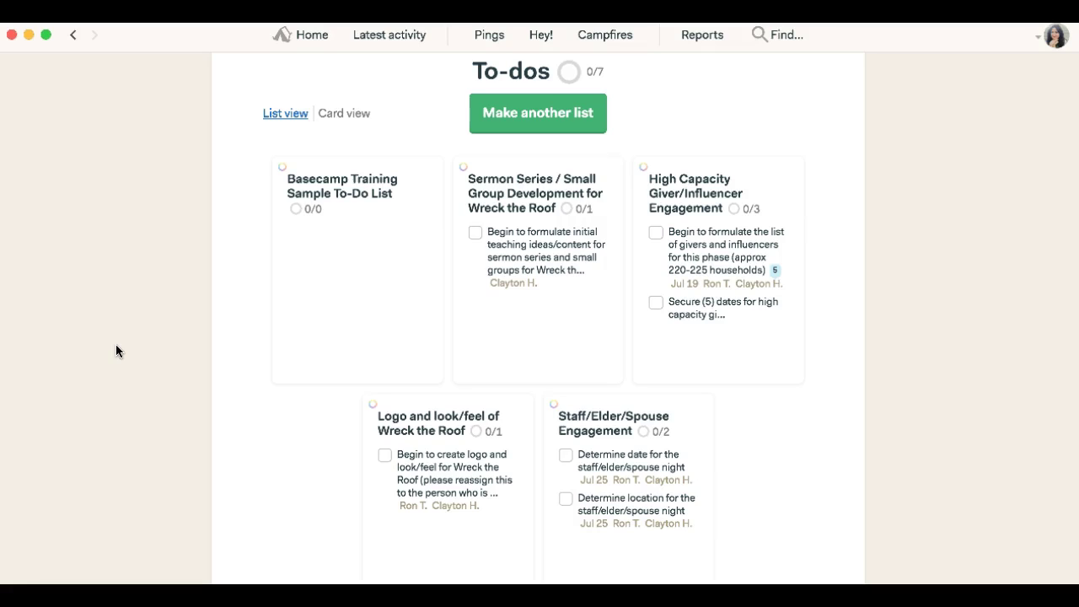
pyautogui.click(367, 189)
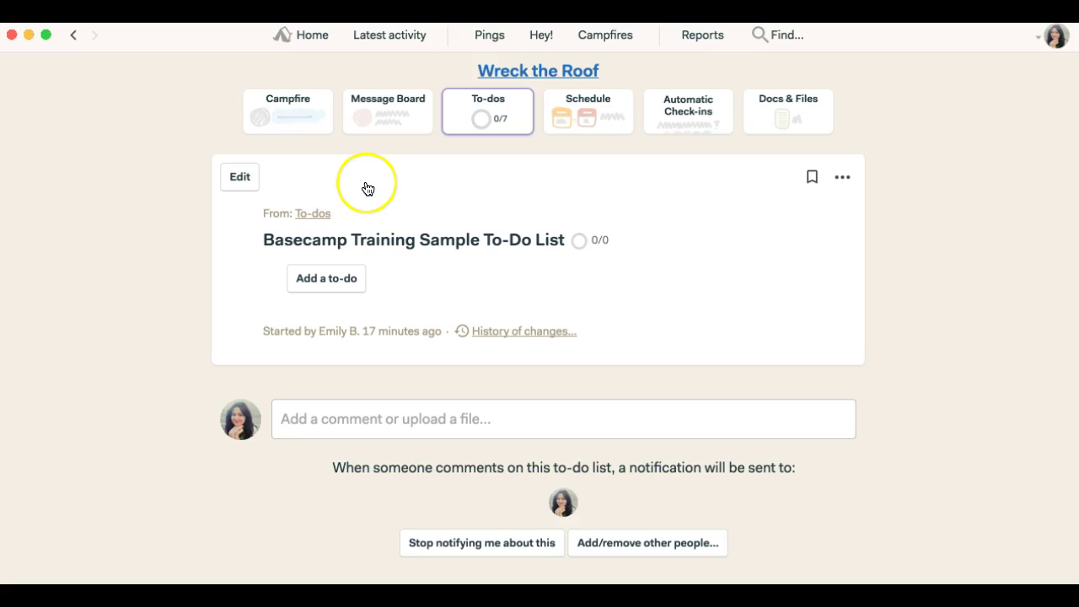
pyautogui.click(313, 214)
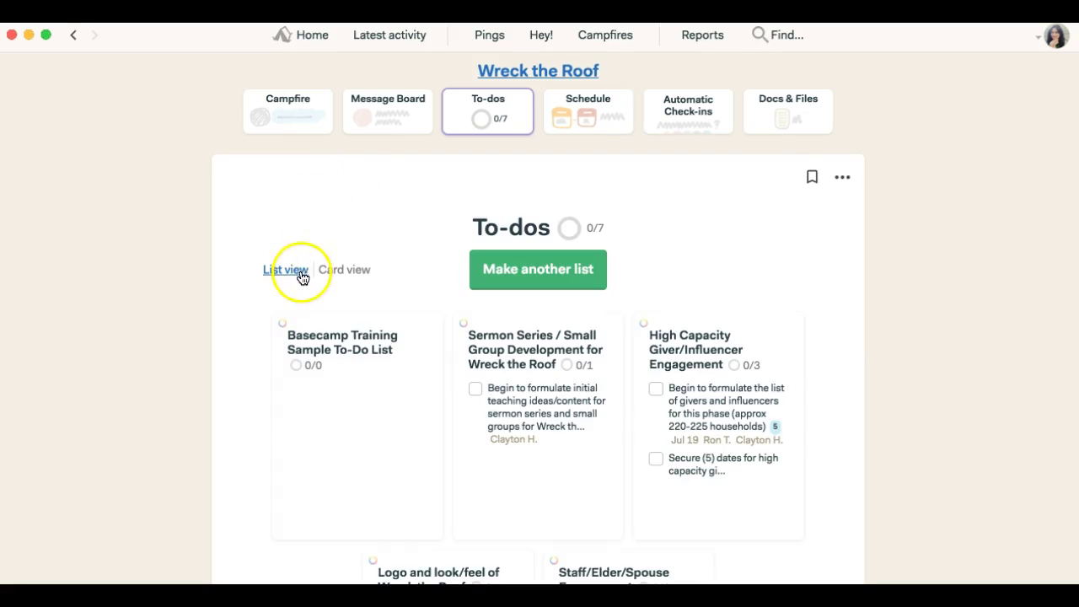
# Set the Basecamp Training Sample To-Do List card's color to light green and save it.
pyautogui.click(283, 326)
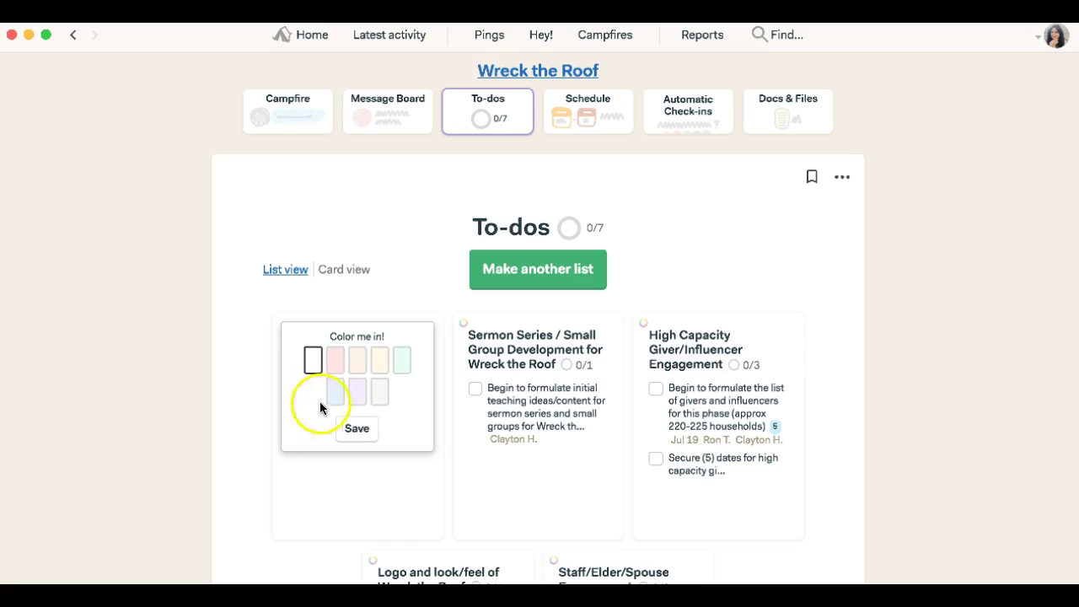
pyautogui.click(402, 365)
pyautogui.click(358, 429)
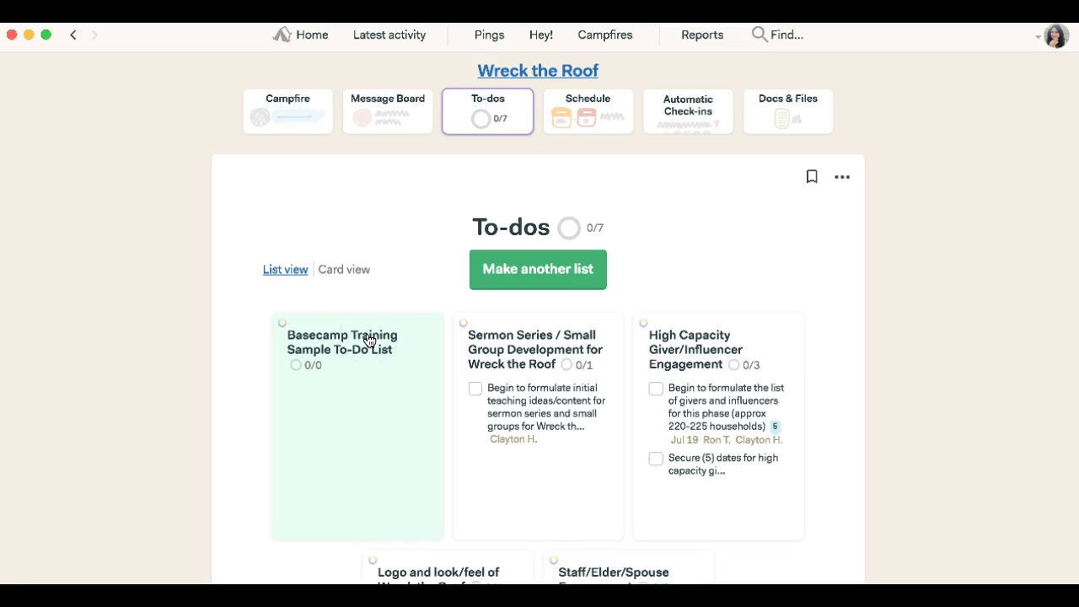
pyautogui.scroll(-2, 369, 340)
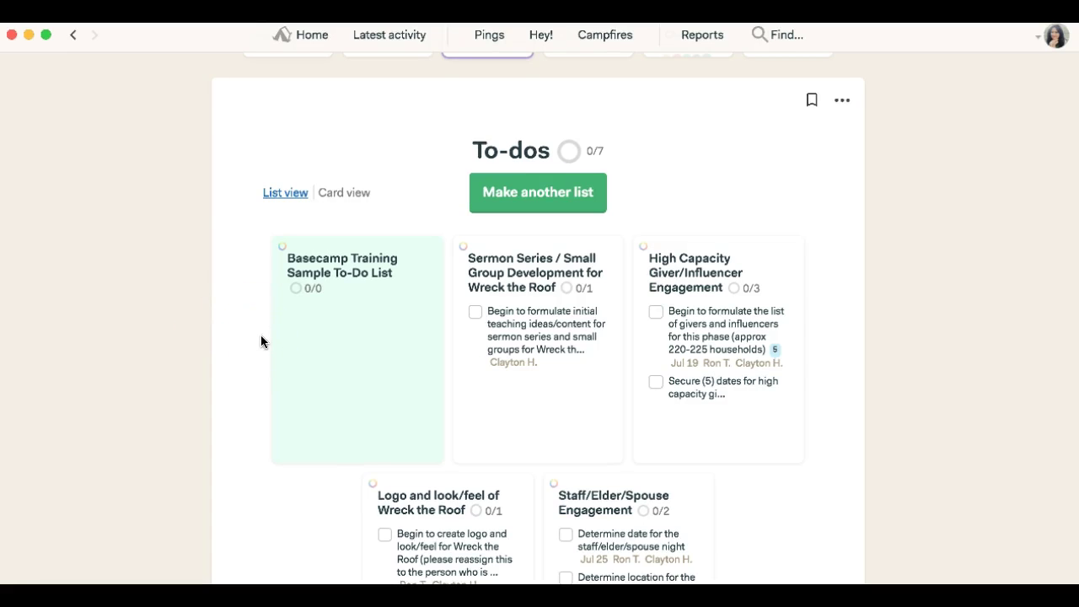
pyautogui.scroll(-5, 261, 340)
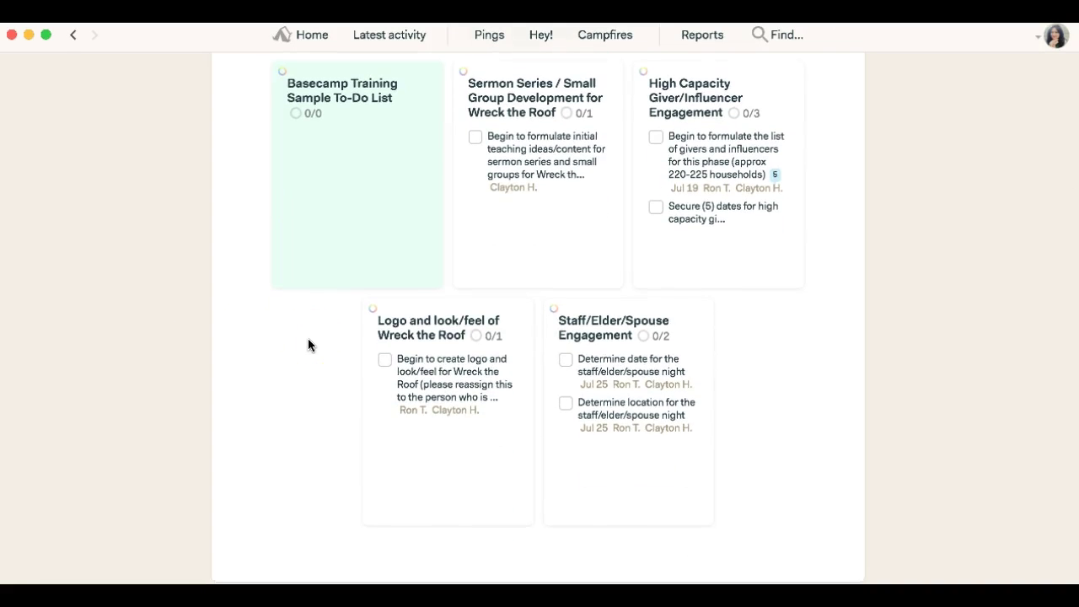
# View the Basecamp Training Sample To-Do List page and where to-dos are added, then return to the To-dos overview.
pyautogui.scroll(3, 253, 268)
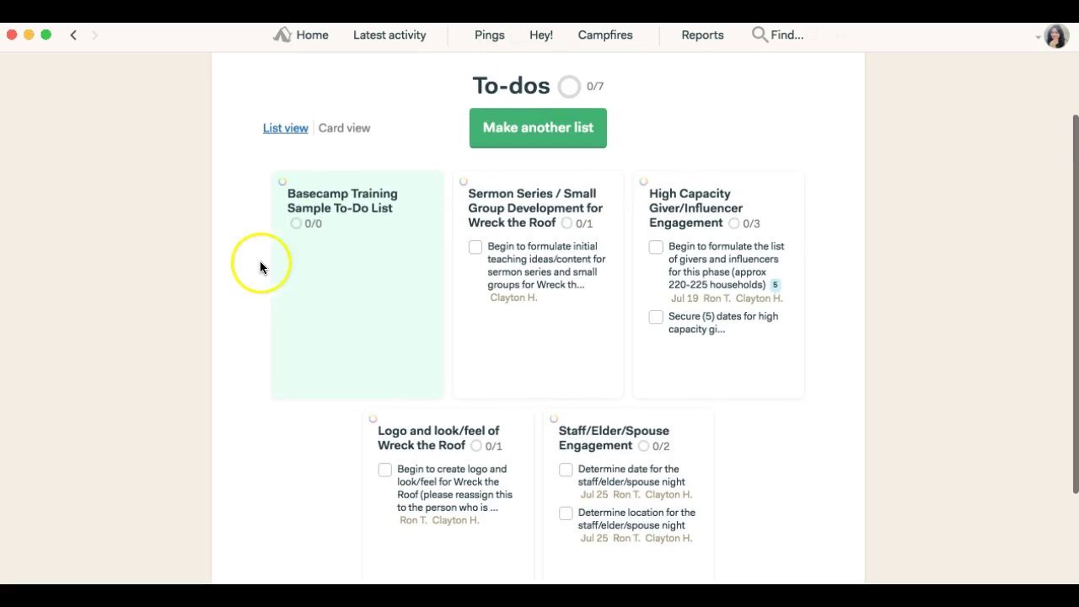
pyautogui.click(363, 199)
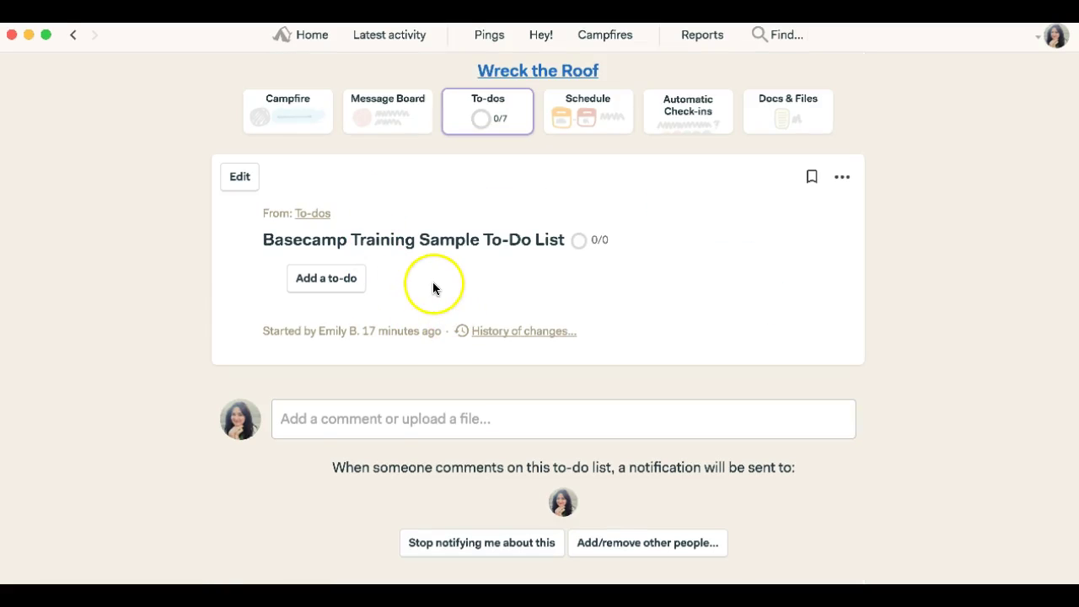
pyautogui.click(313, 214)
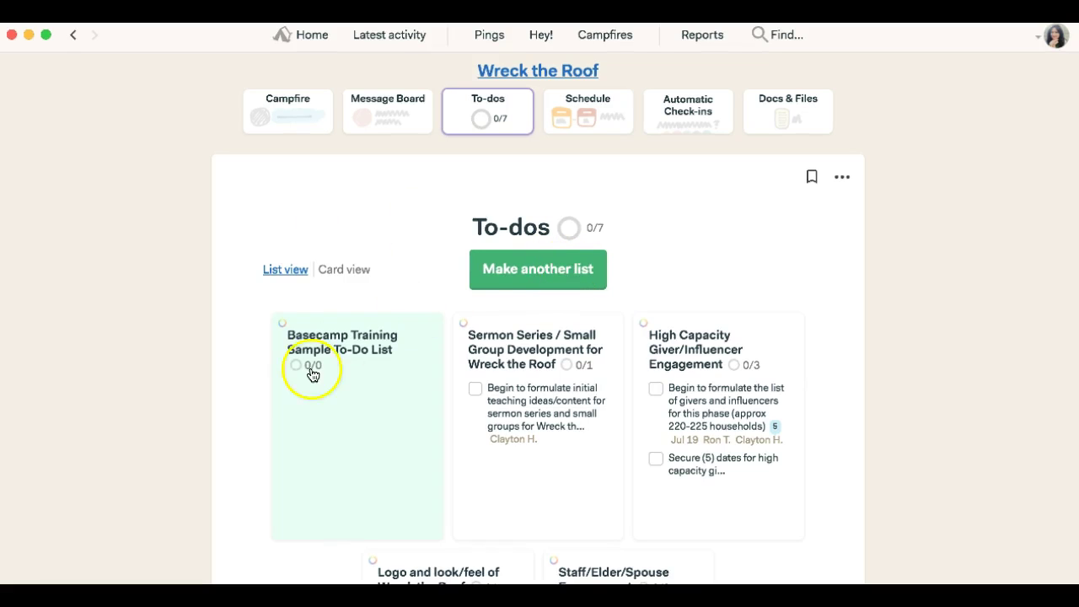
pyautogui.click(358, 340)
pyautogui.click(324, 281)
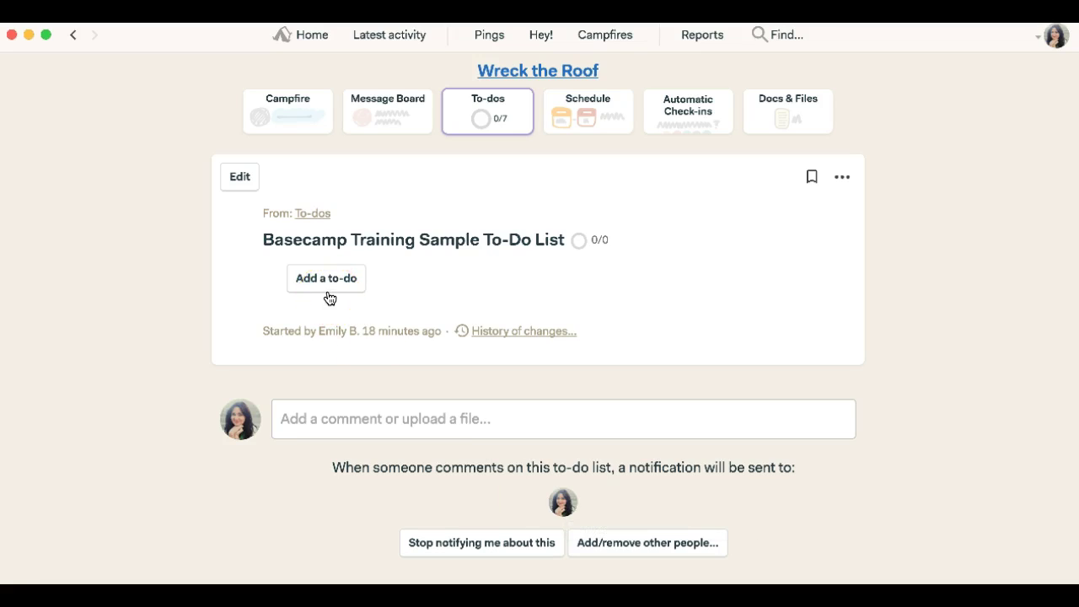
pyautogui.click(312, 214)
pyautogui.scroll(-2, 510, 342)
pyautogui.scroll(-2, 513, 349)
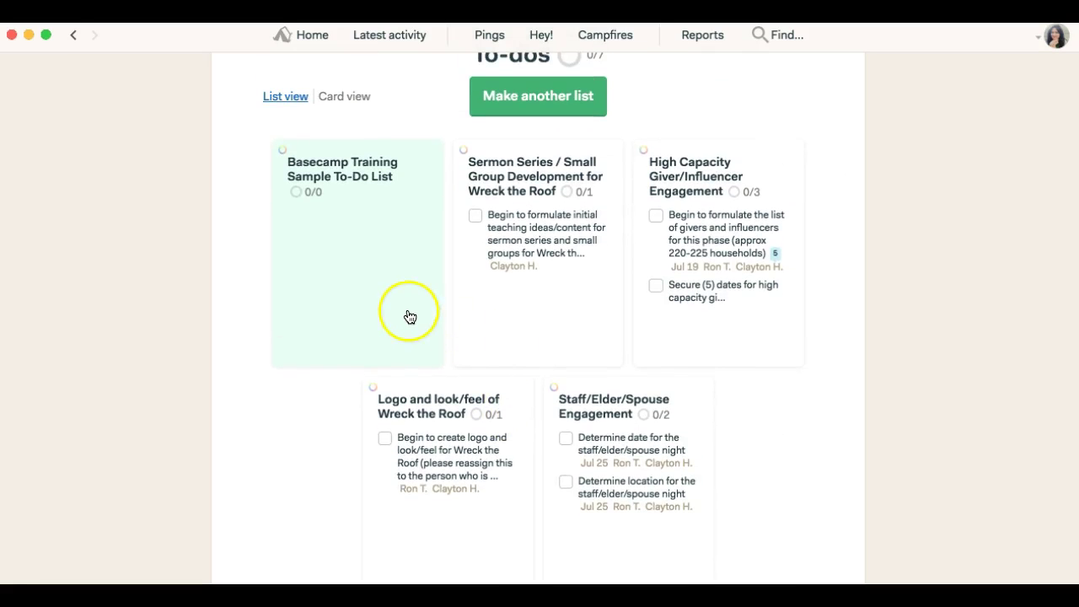
# Start a new to-do named "Create training video" in the Basecamp Training Sample To-Do List and assign it to yourself.
pyautogui.click(352, 174)
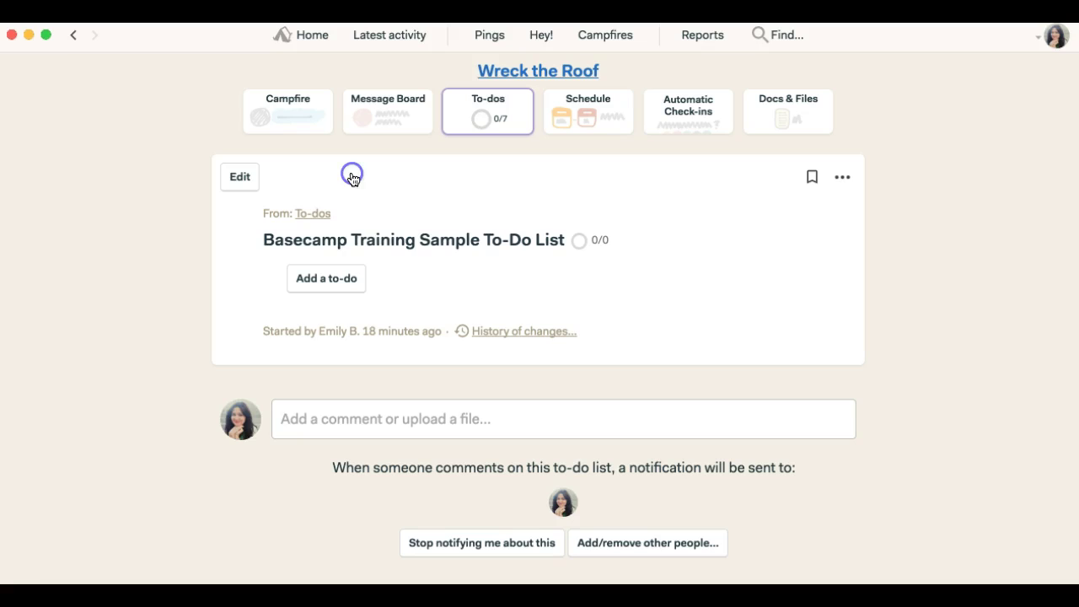
pyautogui.click(344, 280)
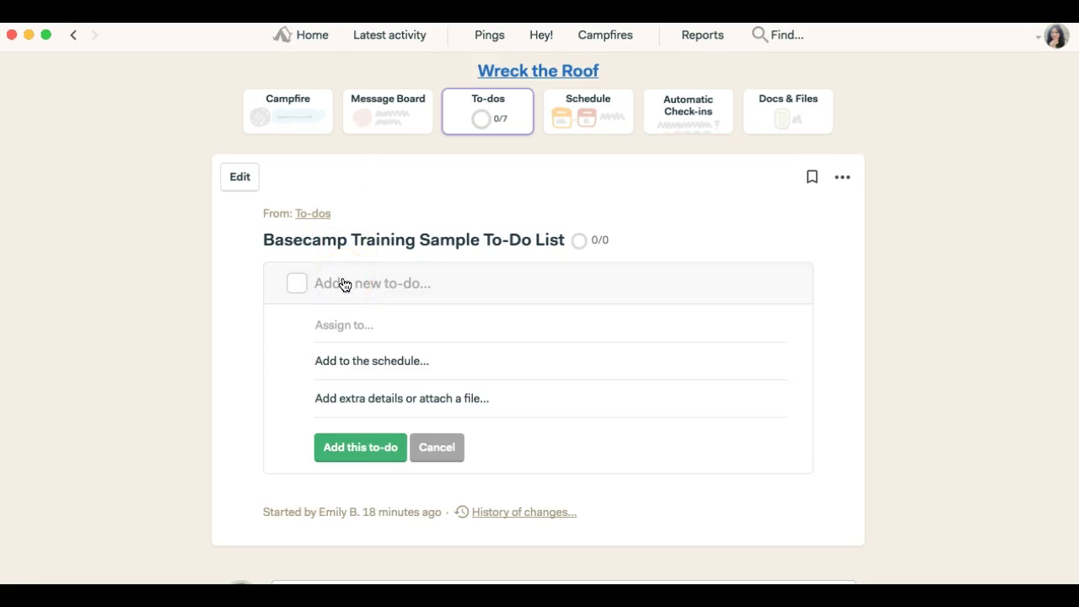
pyautogui.write('Create training video')
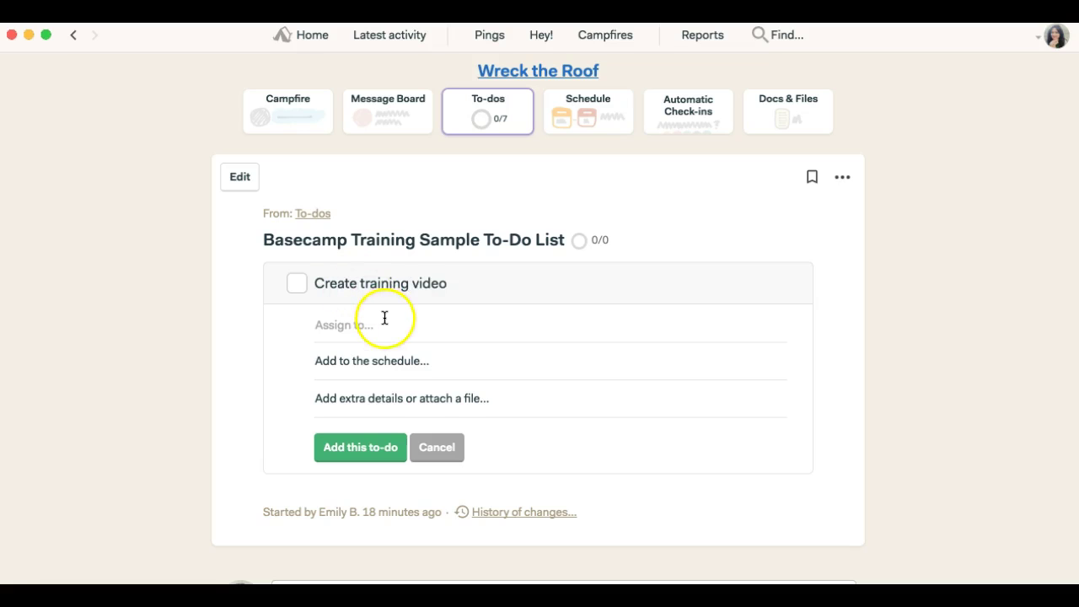
pyautogui.click(384, 323)
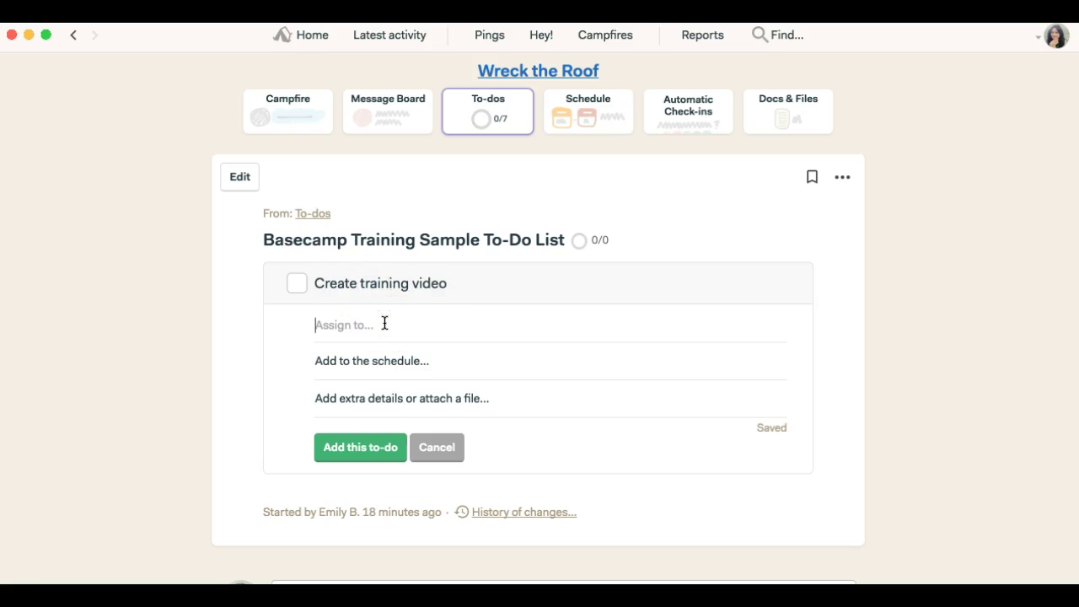
pyautogui.write('em')
pyautogui.click(424, 358)
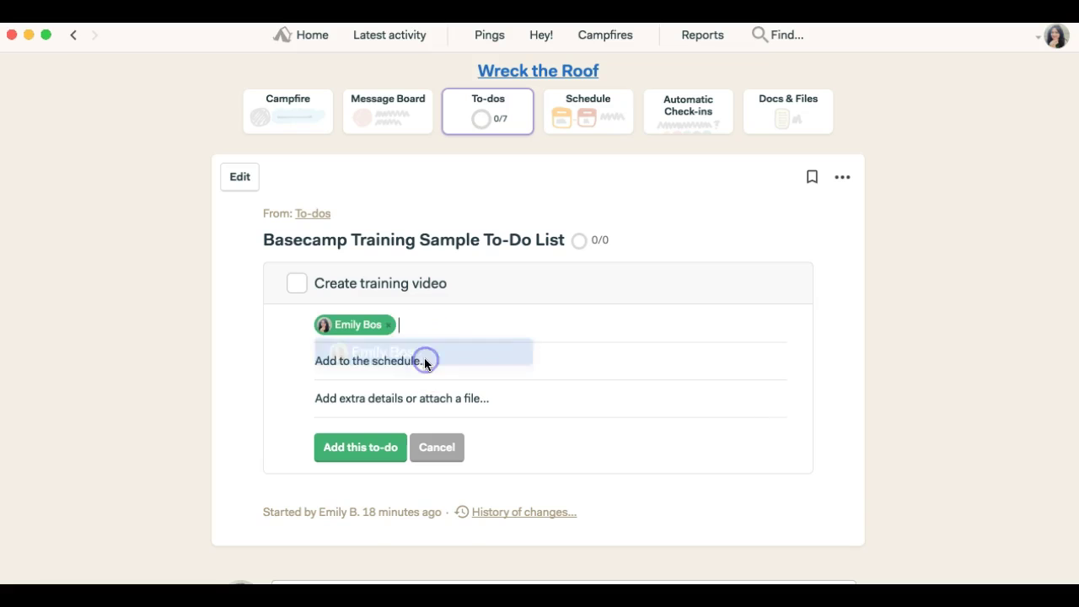
# Set the new to-do's due date to Fri, Jul 21, 2017.
pyautogui.click(364, 362)
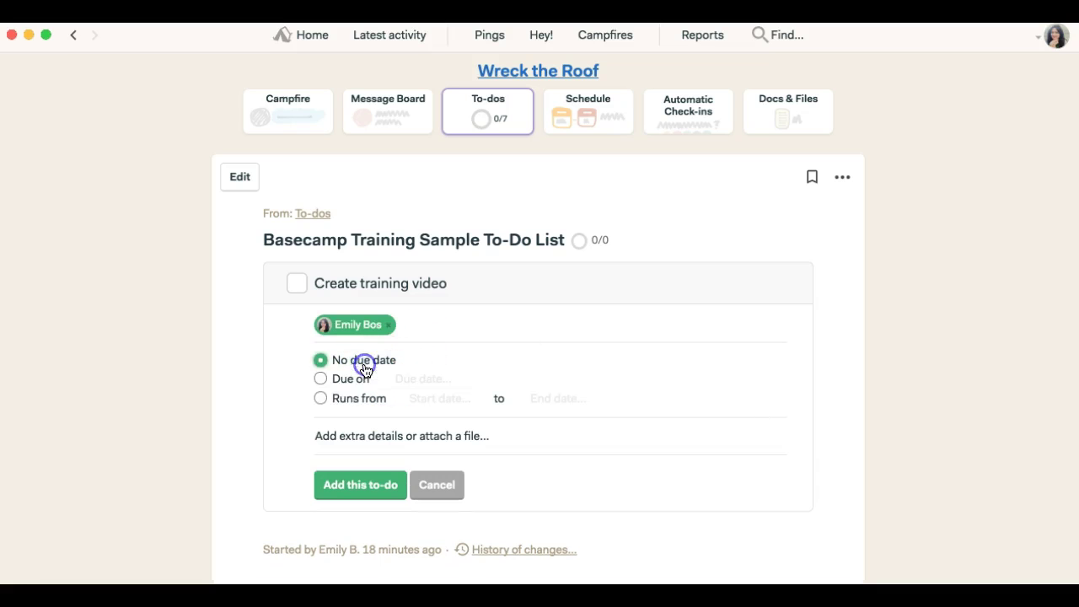
pyautogui.click(321, 378)
pyautogui.click(409, 513)
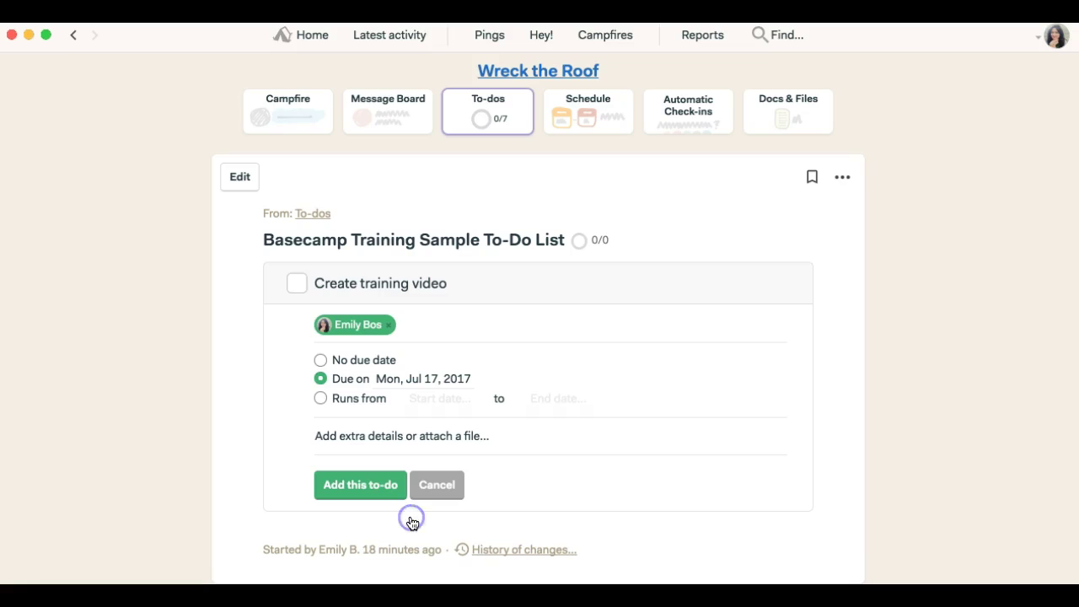
pyautogui.scroll(-1, 231, 393)
pyautogui.click(415, 347)
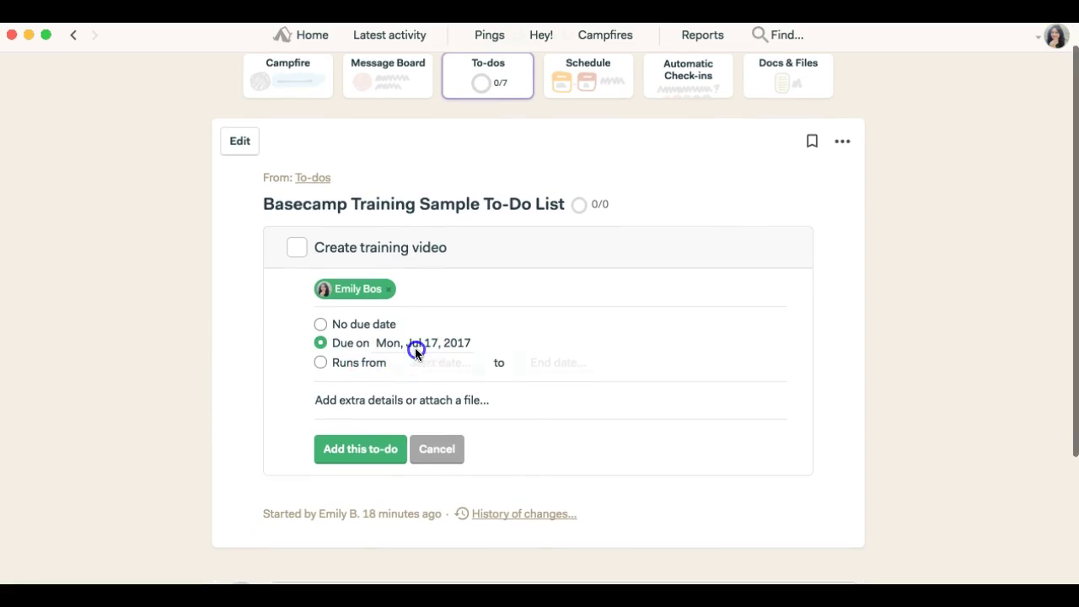
pyautogui.click(506, 488)
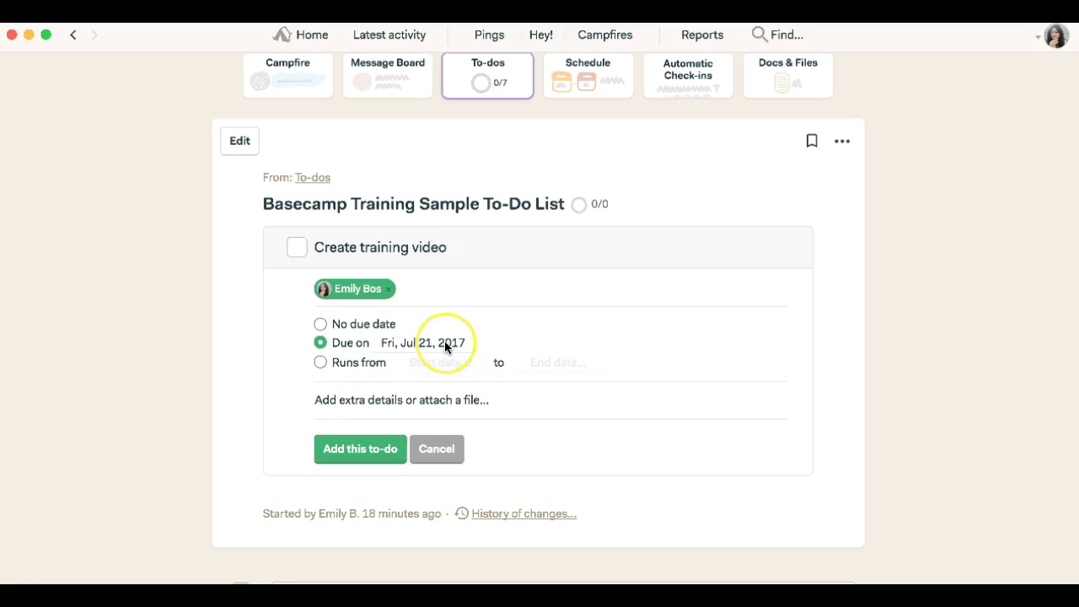
# Add the extra details "This video is going to be training the team on how Basecamp works." and save the to-do.
pyautogui.click(402, 401)
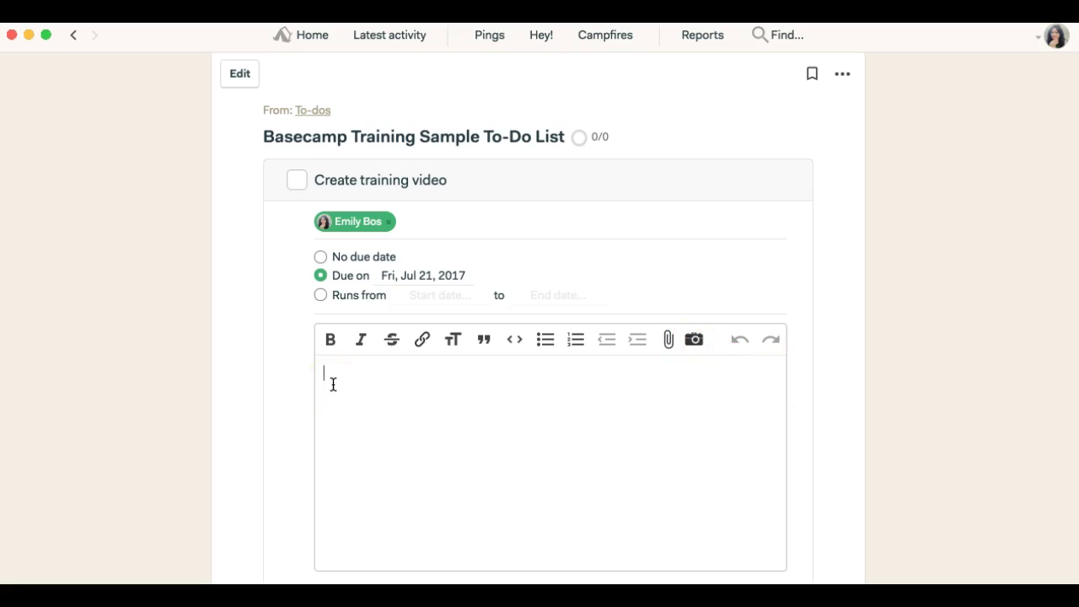
pyautogui.write('This video is going to be t')
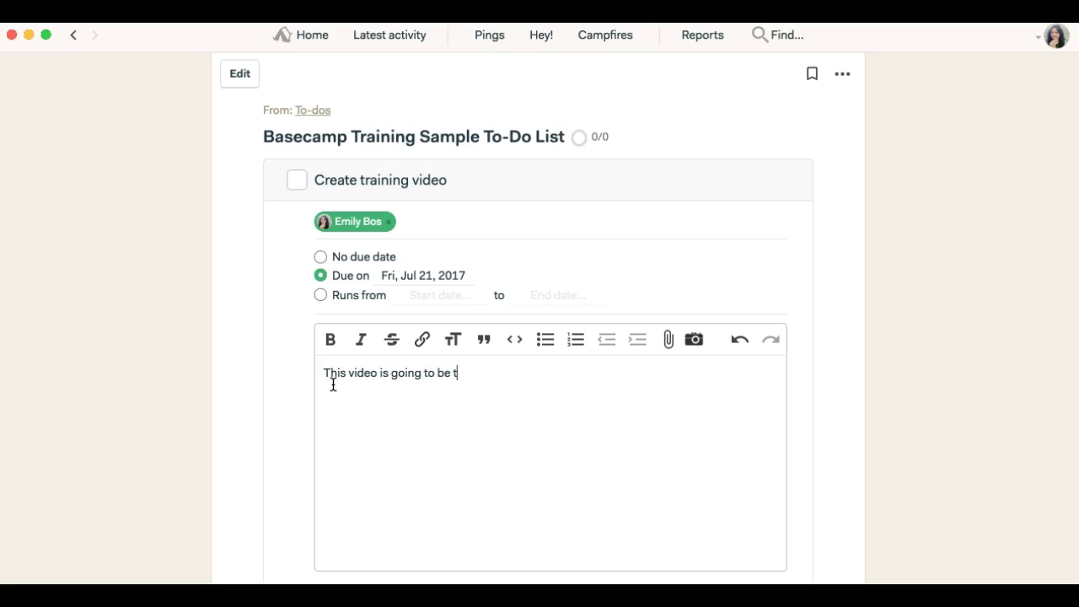
pyautogui.write('raining the team on ')
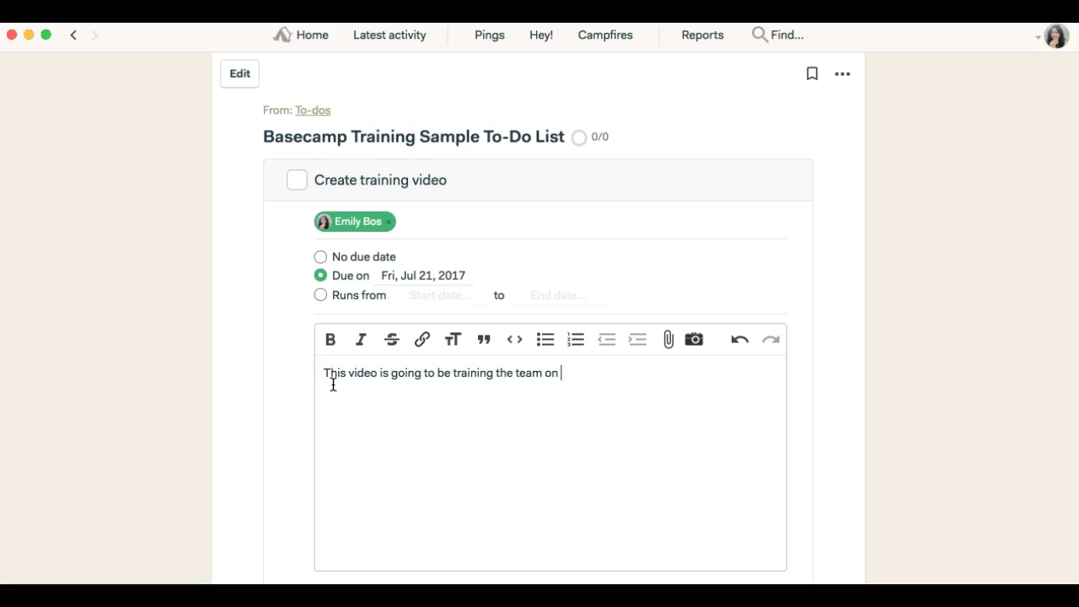
pyautogui.write('how Basecamp works.')
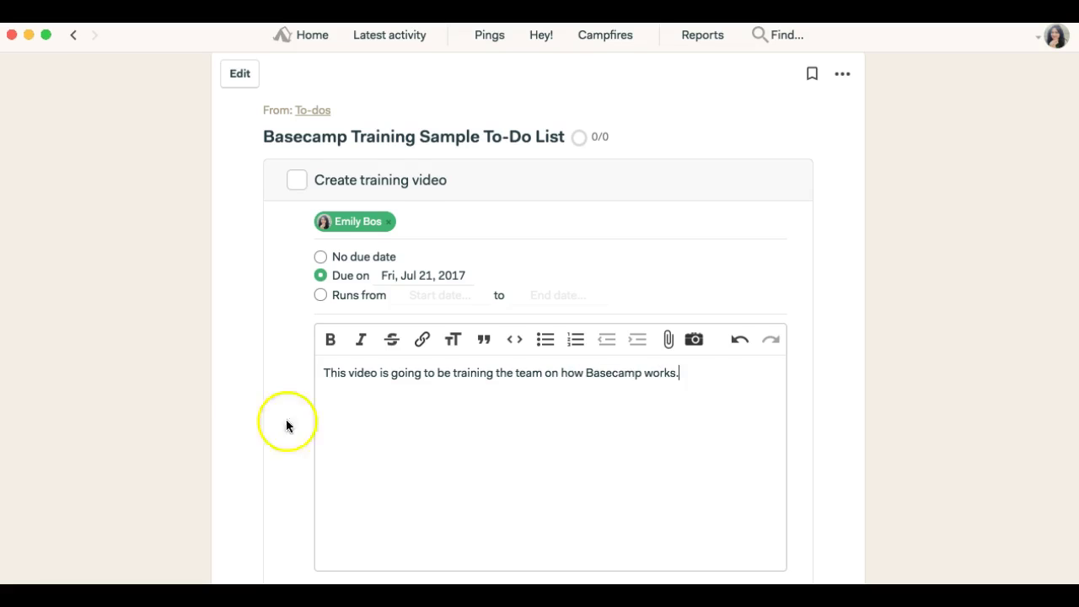
pyautogui.scroll(-5, 218, 426)
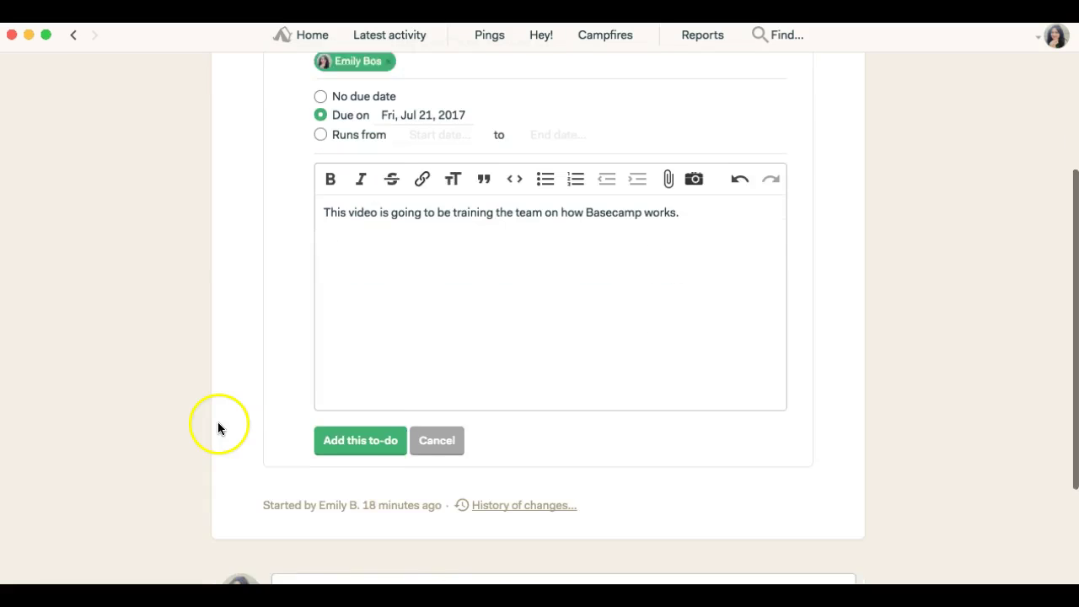
pyautogui.click(378, 419)
pyautogui.scroll(5, 197, 381)
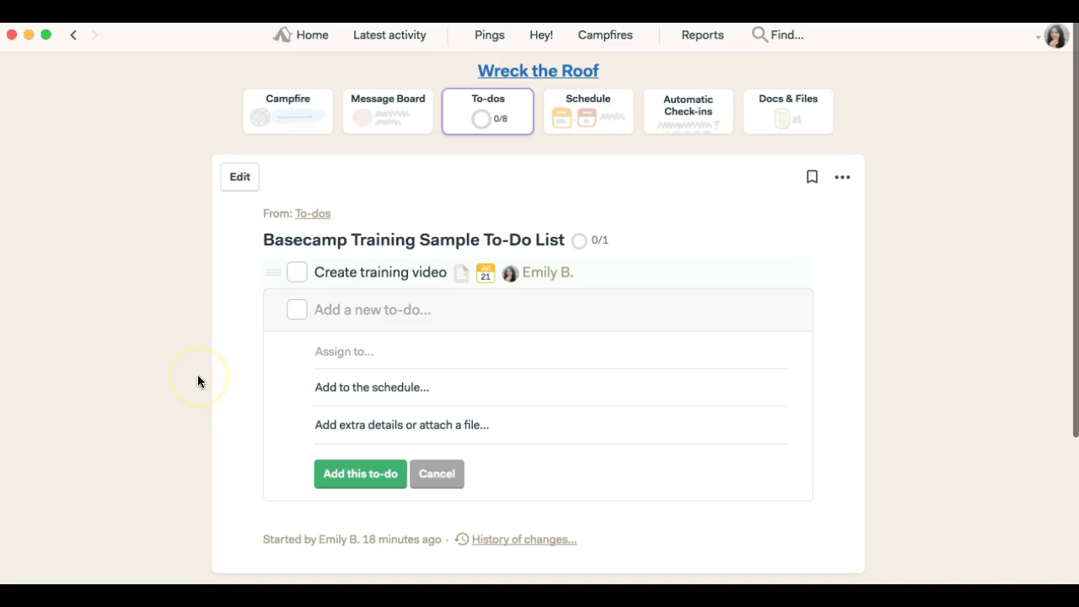
# View the updated To-dos overview, reopen the Basecamp Training Sample To-Do List and mark "Create training video" as complete.
pyautogui.click(315, 214)
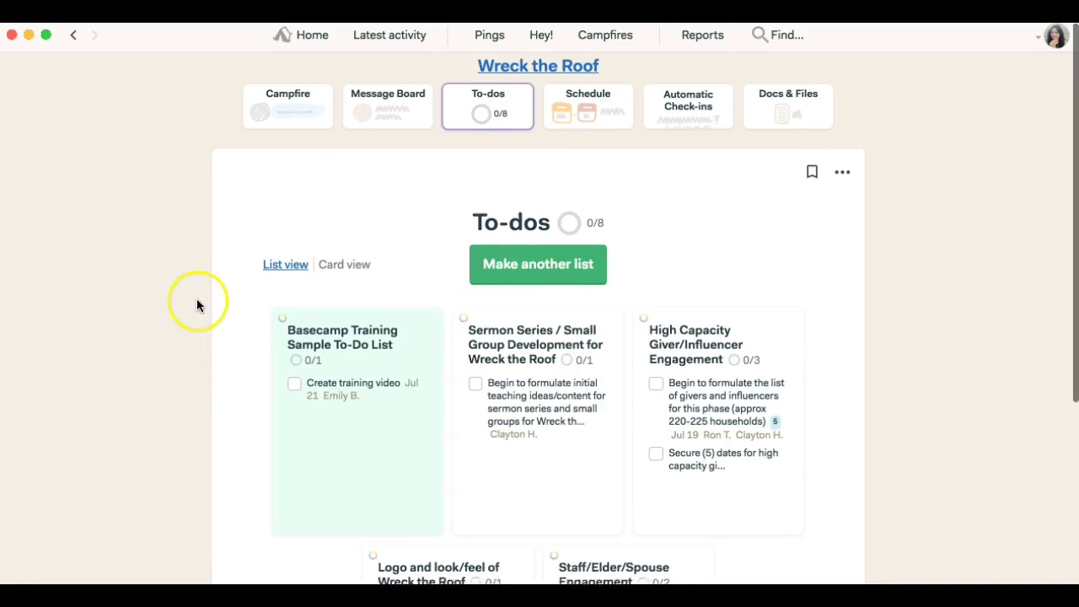
pyautogui.scroll(-2, 345, 362)
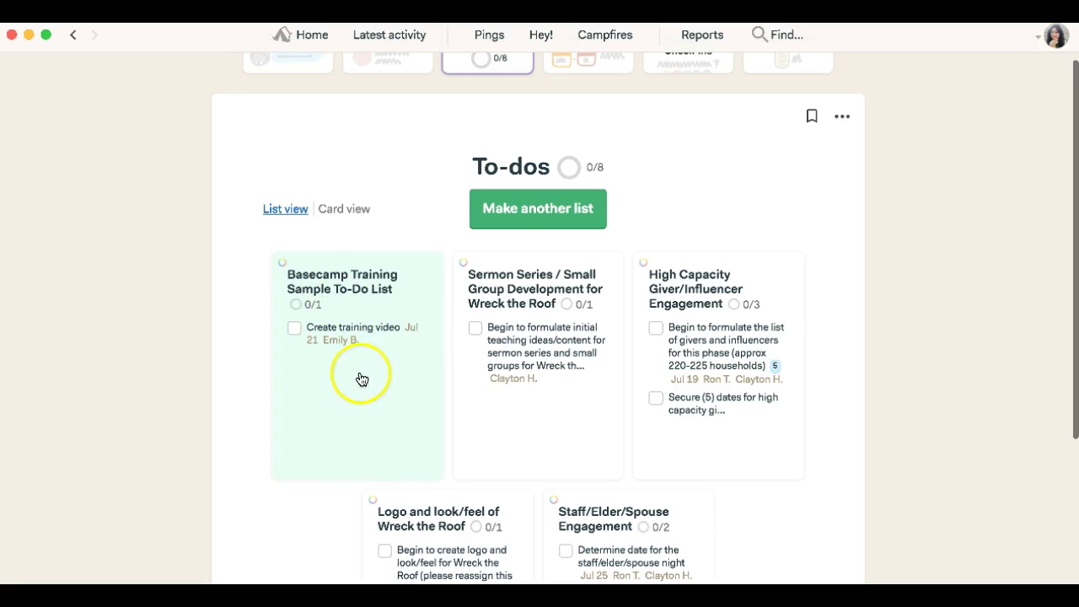
pyautogui.click(339, 279)
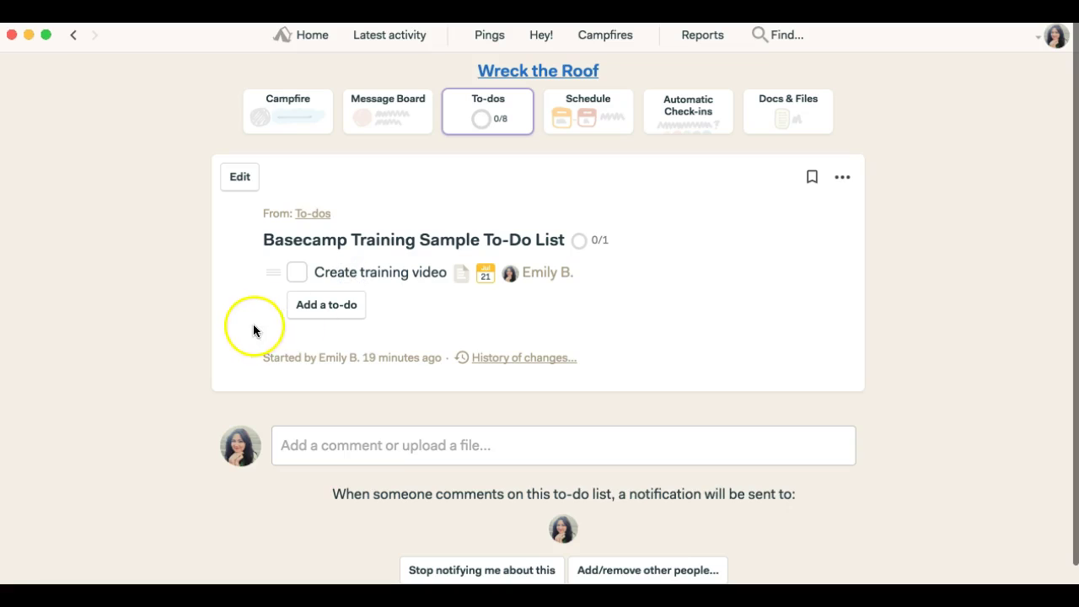
pyautogui.scroll(-1, 253, 330)
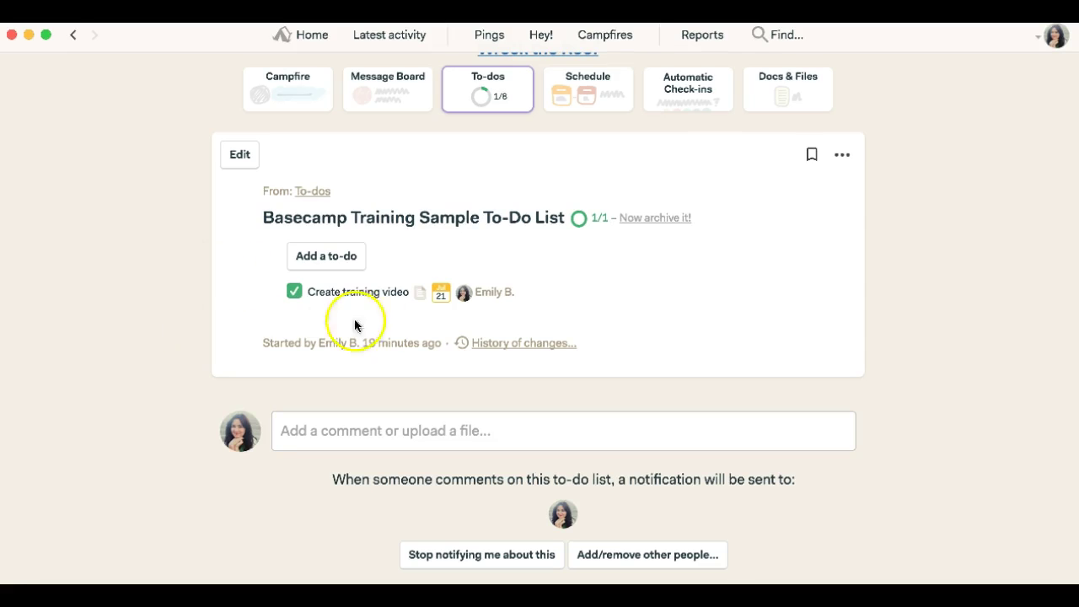
pyautogui.scroll(1, 373, 209)
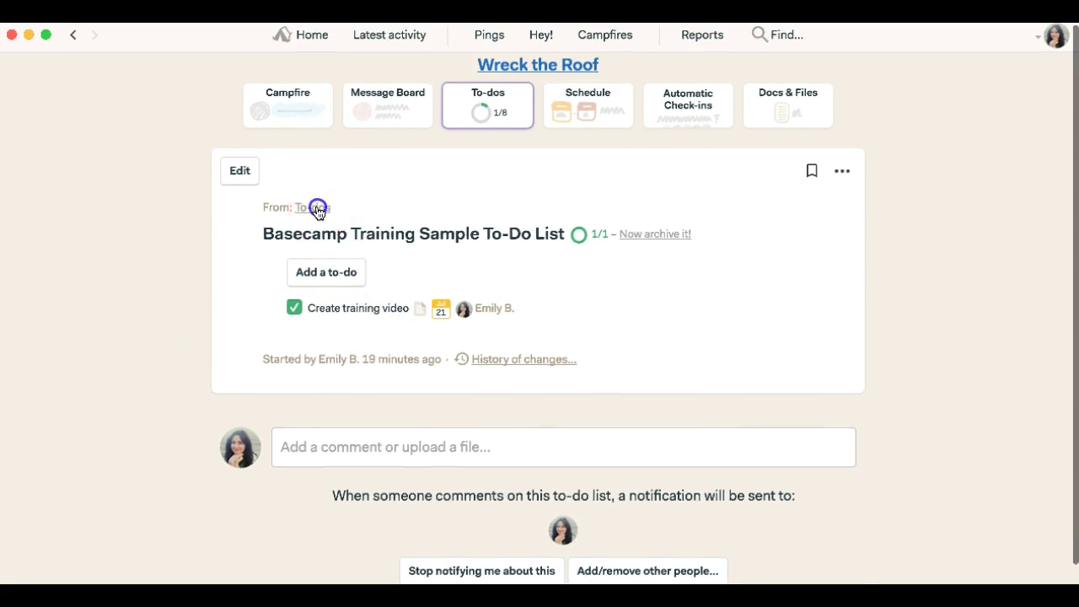
# View the finished list's card in the To-dos overview and the list's archive option, and return to the overview.
pyautogui.click(315, 210)
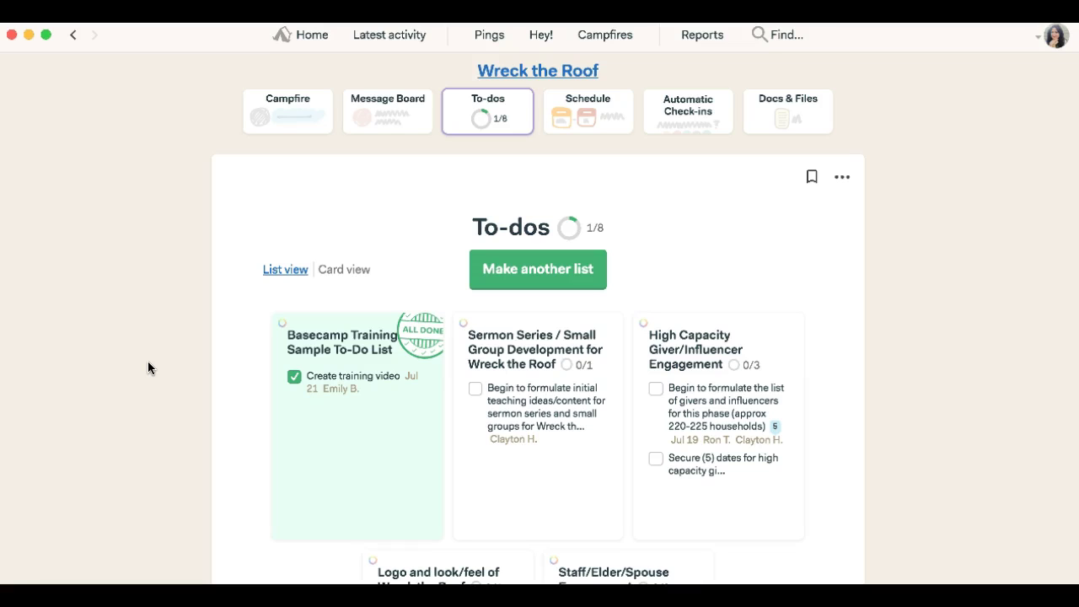
pyautogui.click(365, 349)
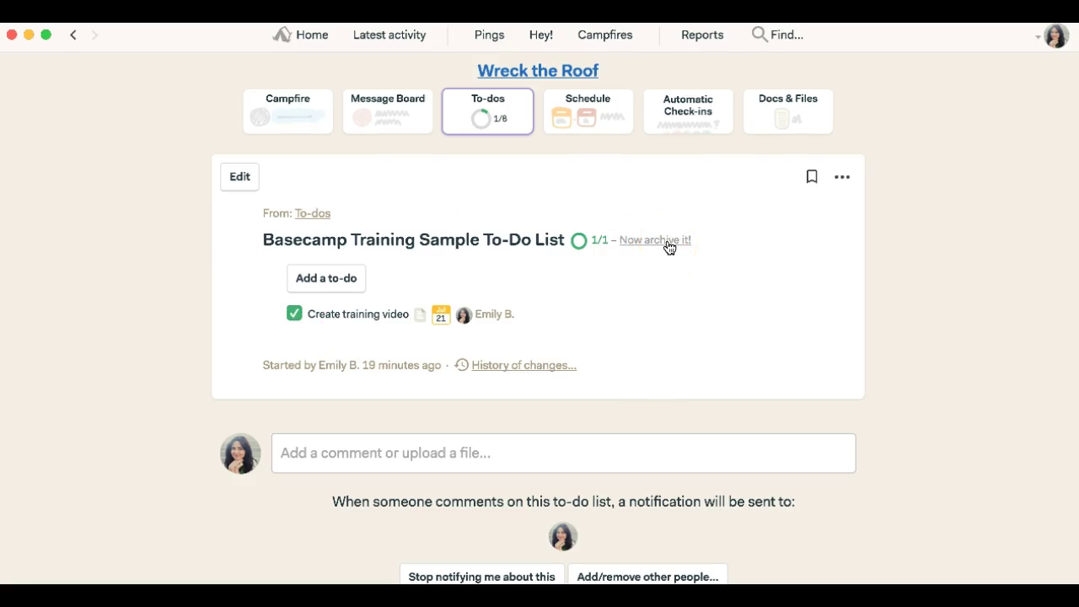
pyautogui.click(312, 214)
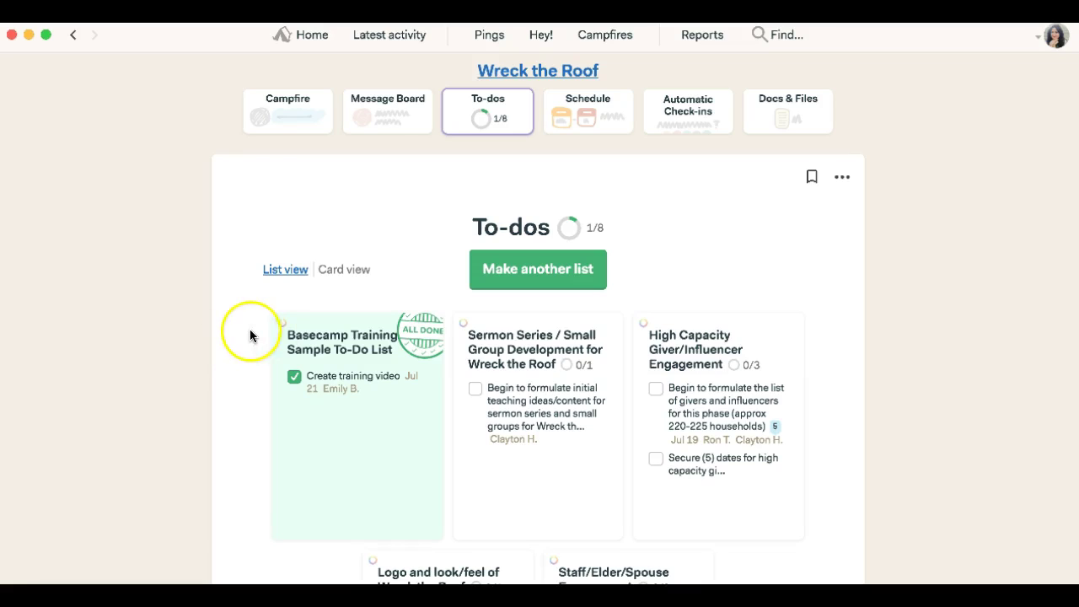
# Post a comment on the Basecamp Training Sample To-Do List with the Desktop image 37fc13e5176266ed43cca5c13dd08c3f--clean-christian-humor-christian-humor-funny.jpg attached.
pyautogui.click(356, 347)
pyautogui.click(424, 451)
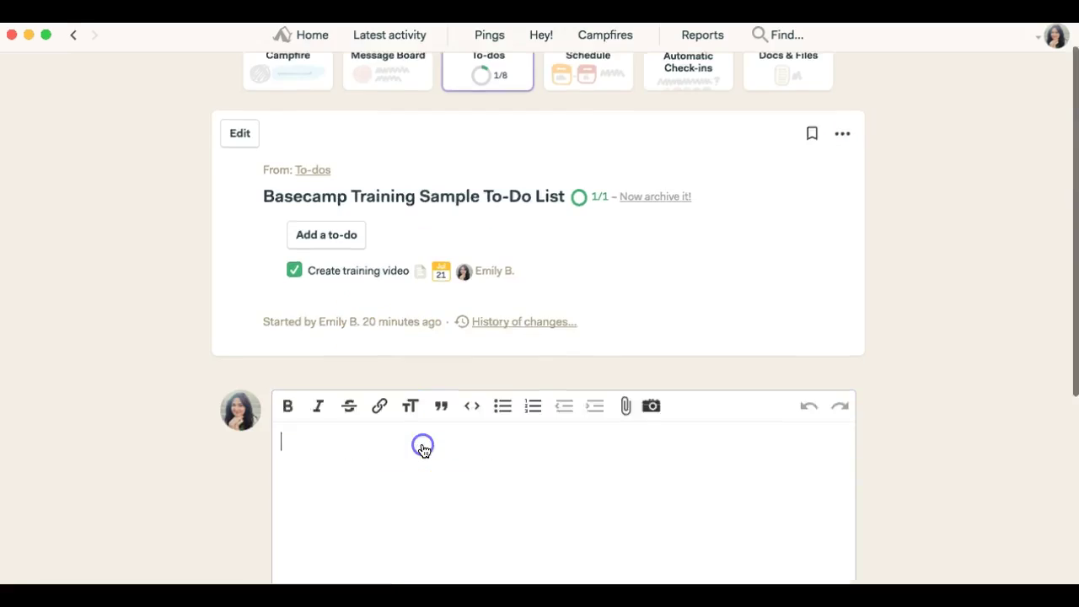
pyautogui.scroll(-5, 422, 444)
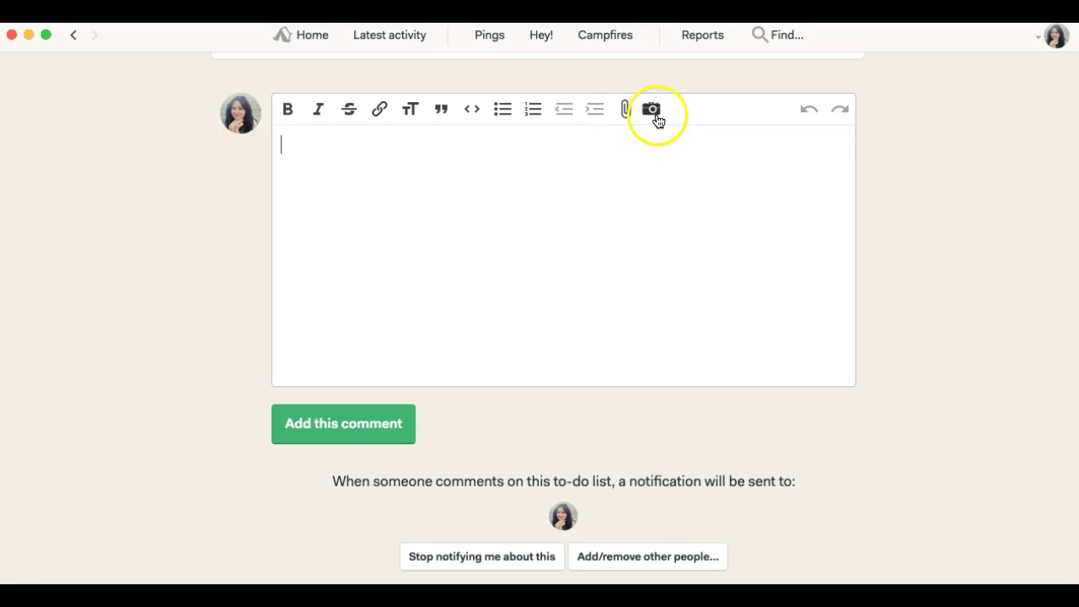
pyautogui.click(626, 114)
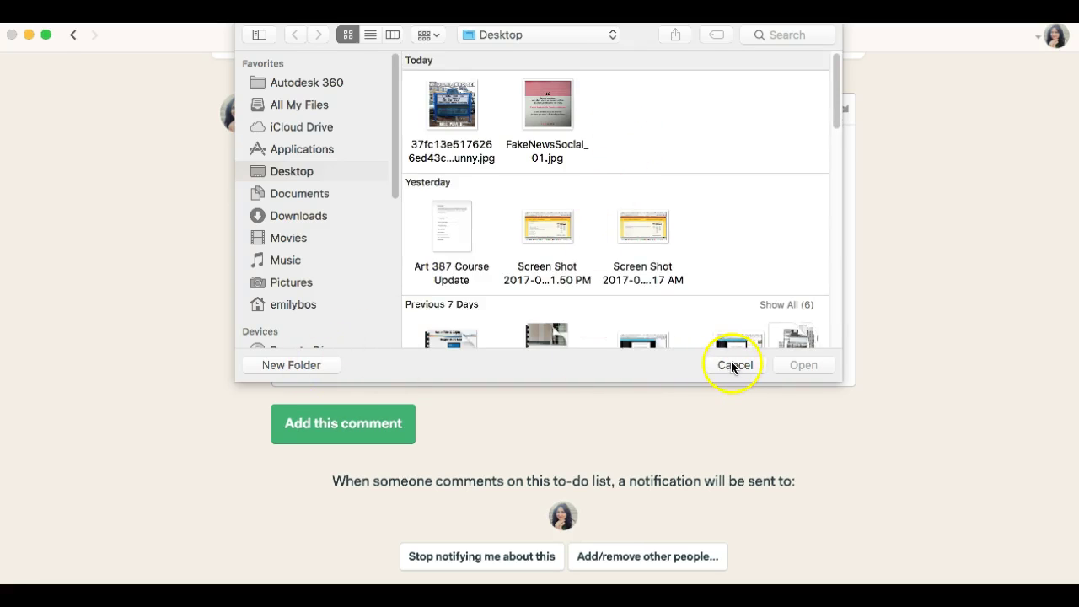
pyautogui.click(450, 103)
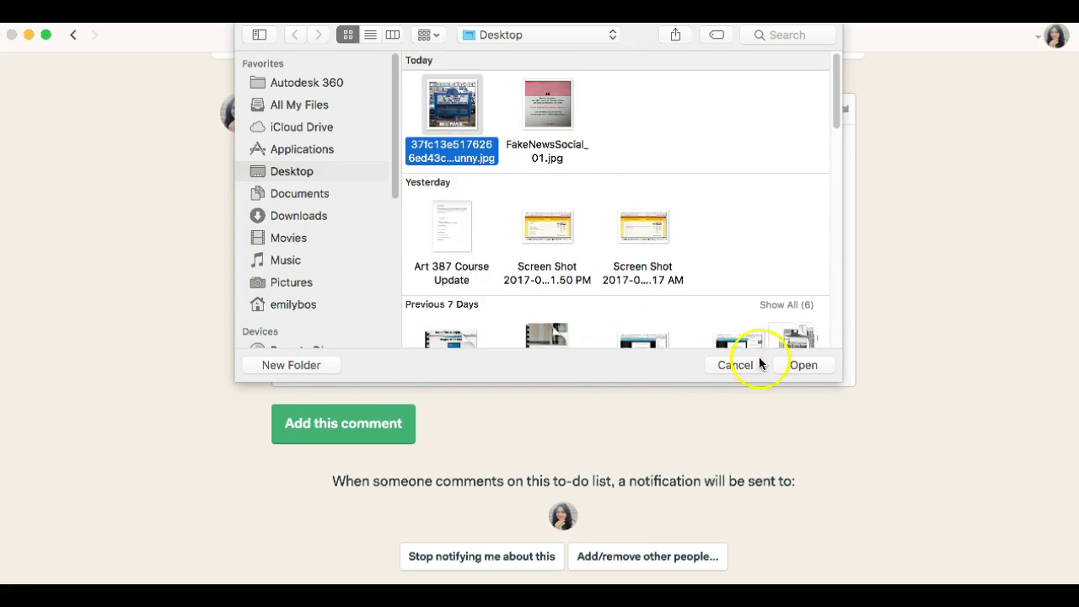
pyautogui.click(801, 365)
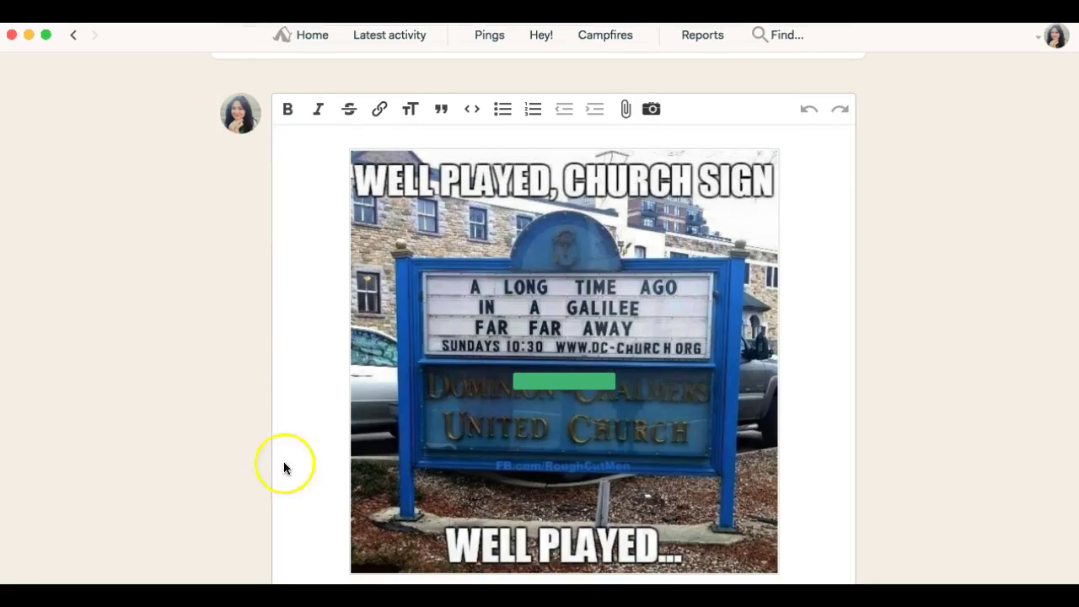
pyautogui.scroll(-3, 135, 407)
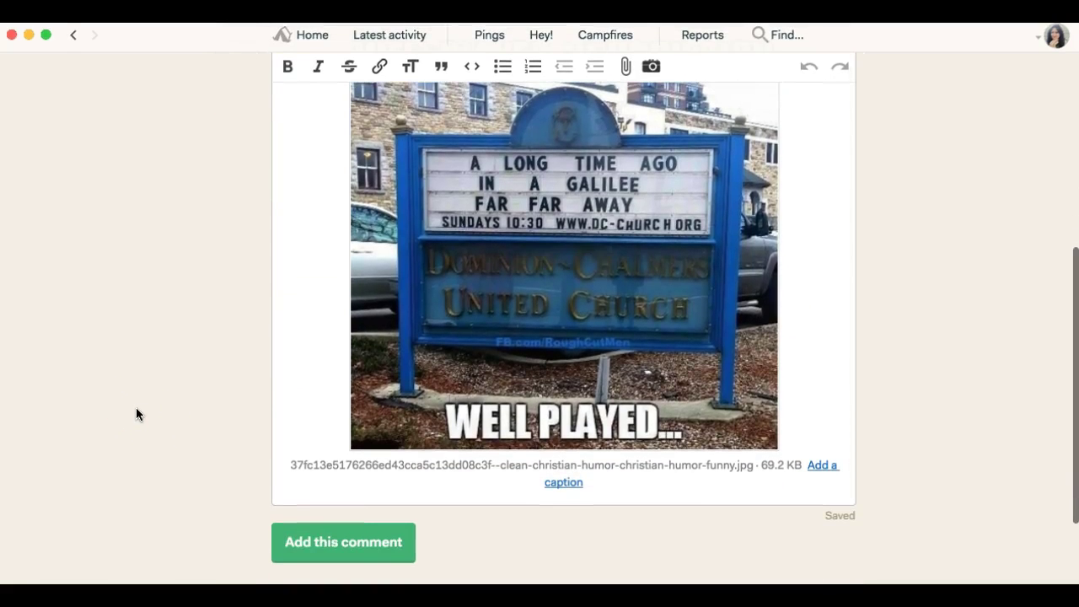
pyautogui.click(325, 542)
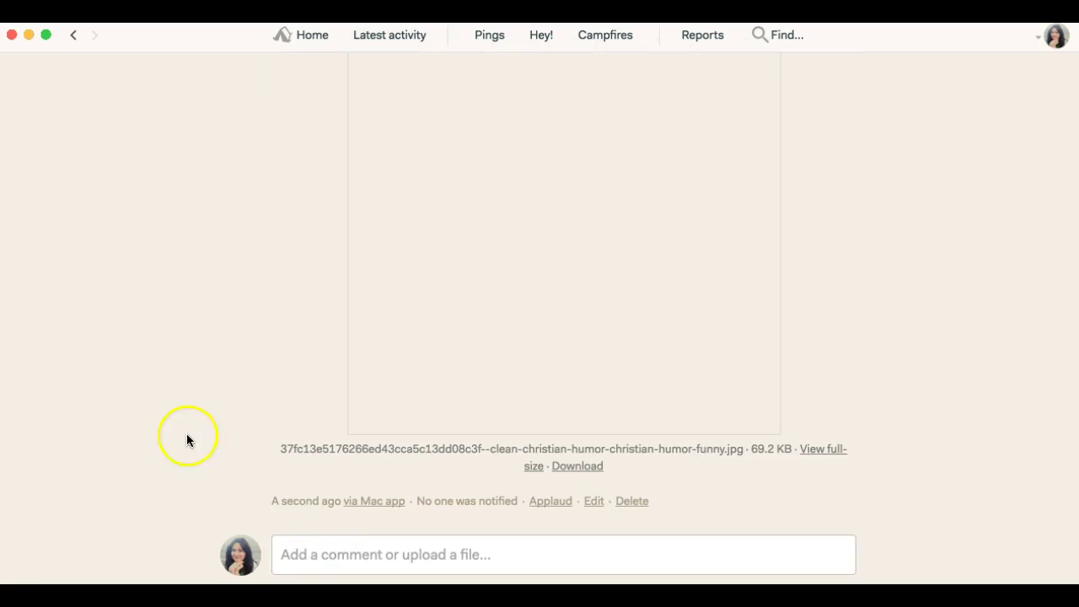
# Turn on the to-do list's comment notifications for the Director of Media and the Tech/Broadcast Team Leader, and save the changes.
pyautogui.scroll(5, 171, 422)
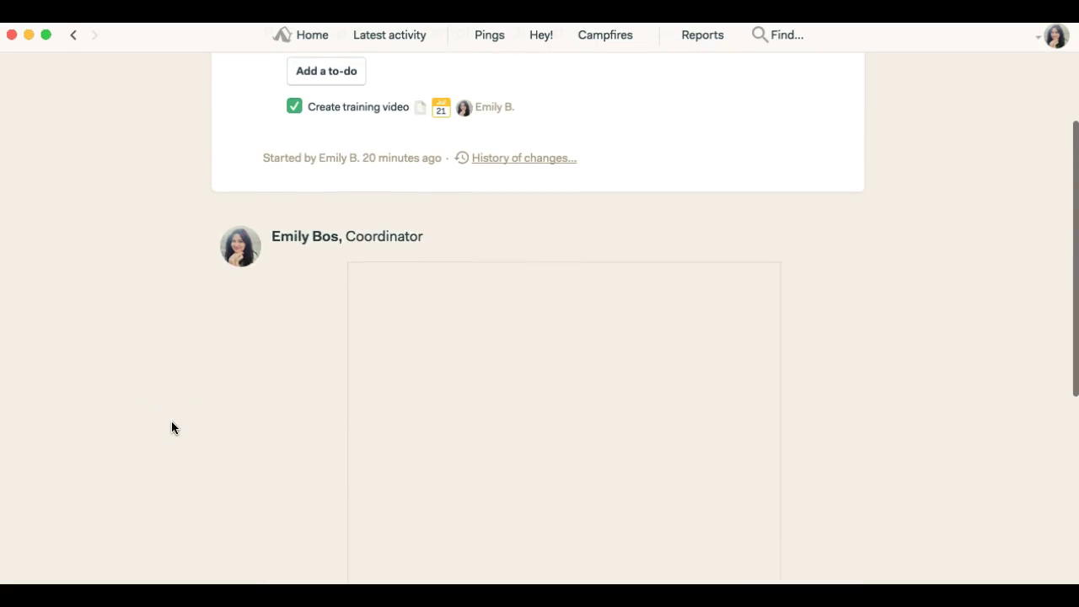
pyautogui.scroll(-5, 171, 421)
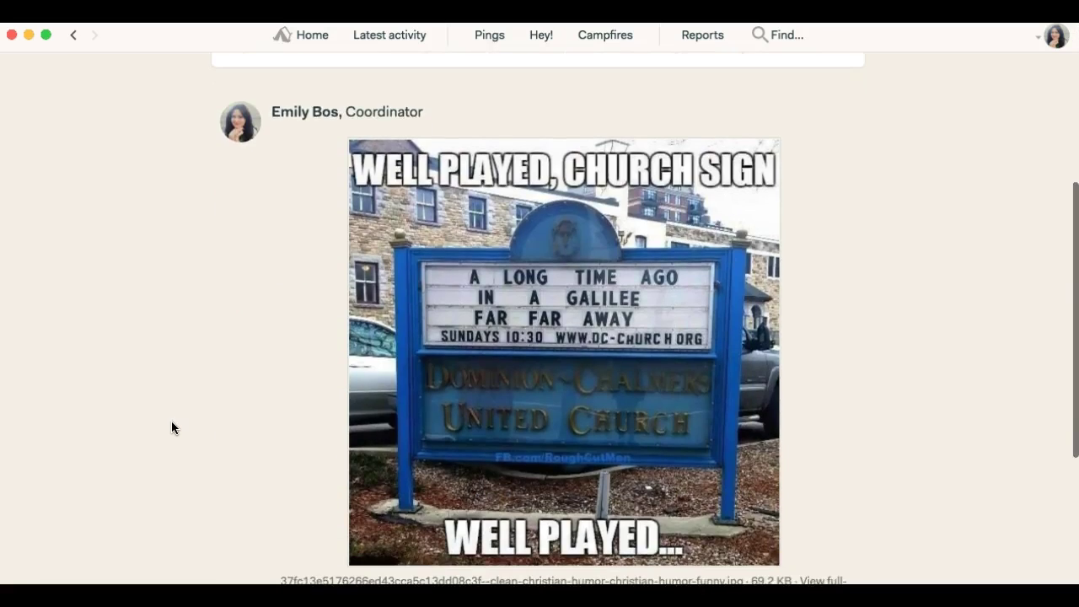
pyautogui.scroll(-3, 172, 428)
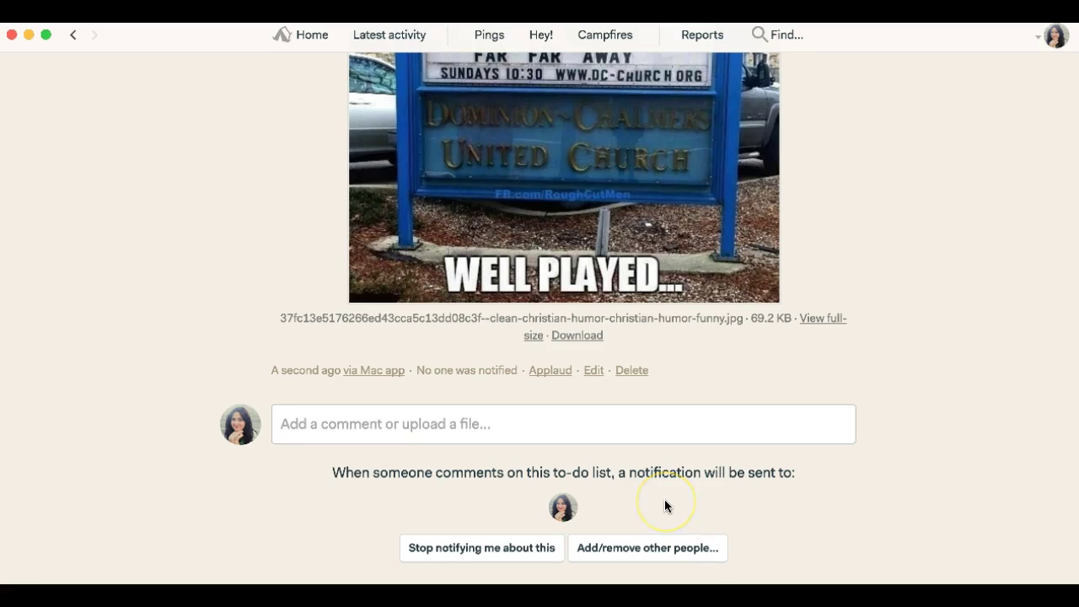
pyautogui.scroll(8, 214, 264)
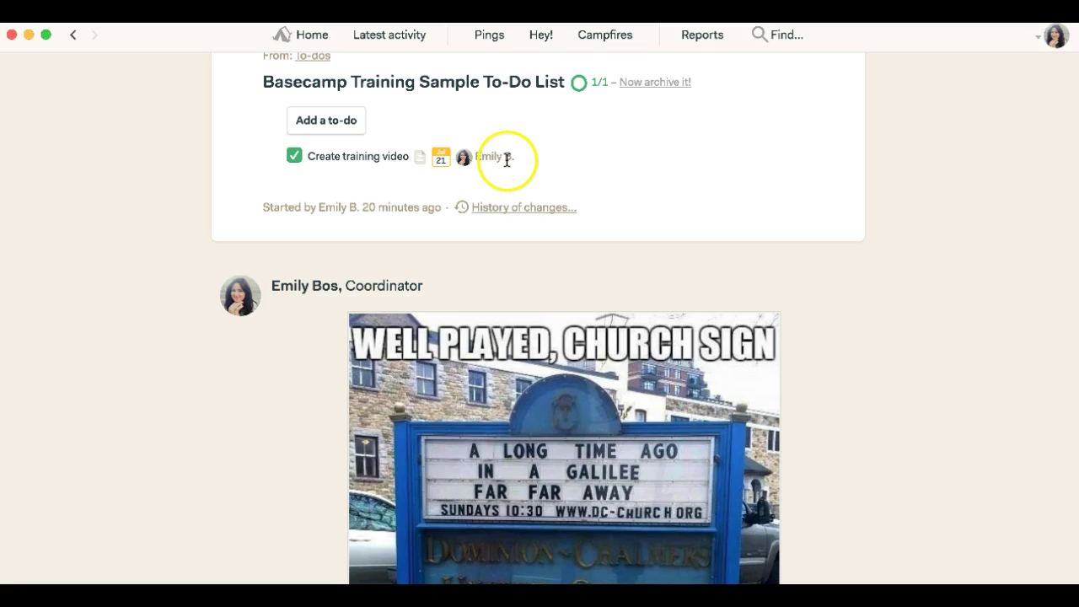
pyautogui.scroll(-5, 185, 217)
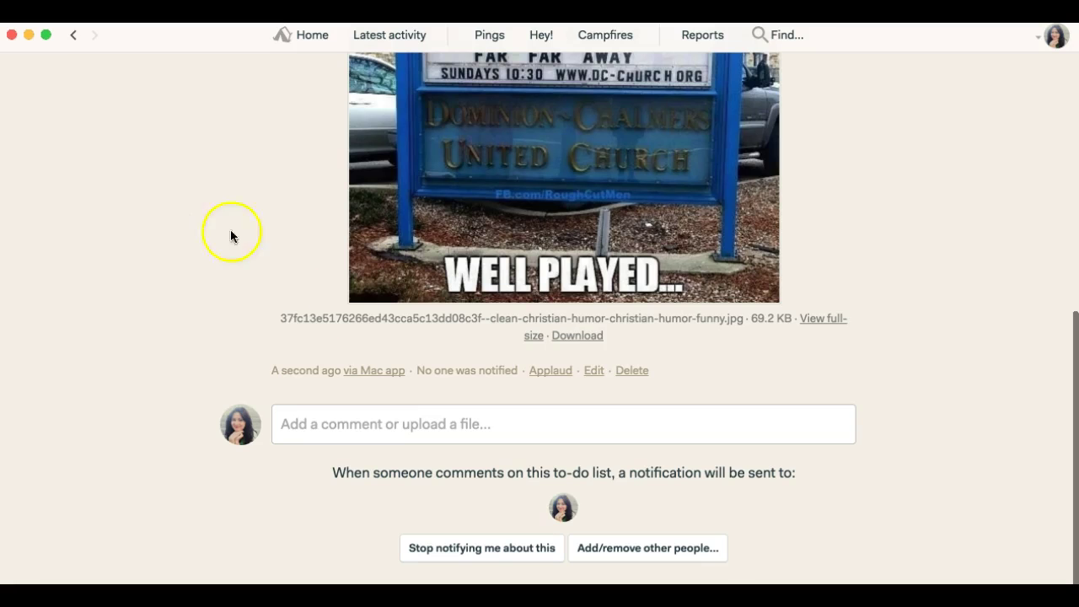
pyautogui.click(647, 549)
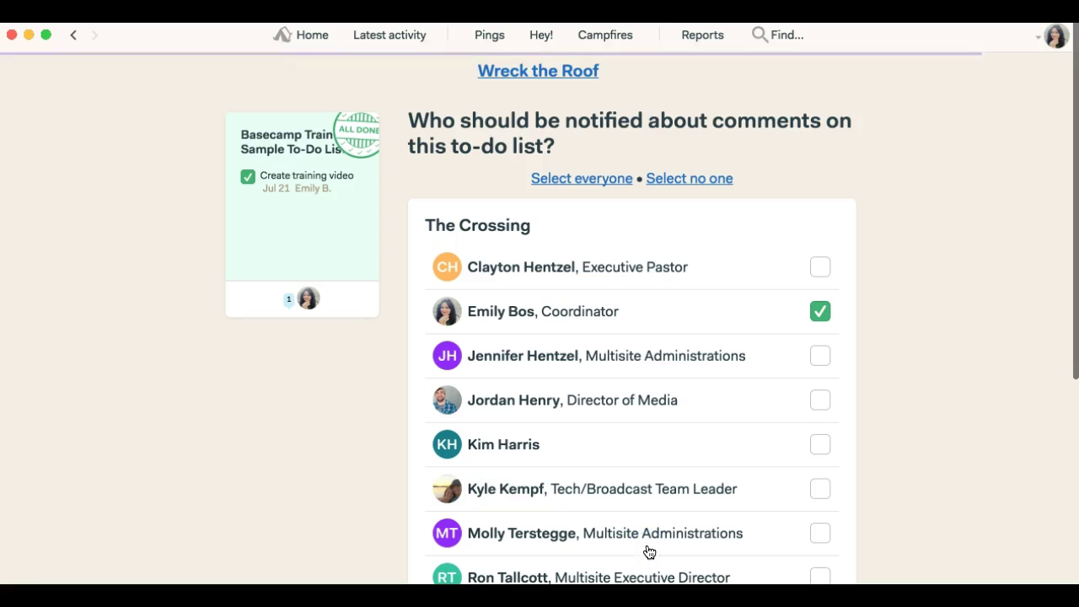
pyautogui.scroll(-3, 1023, 413)
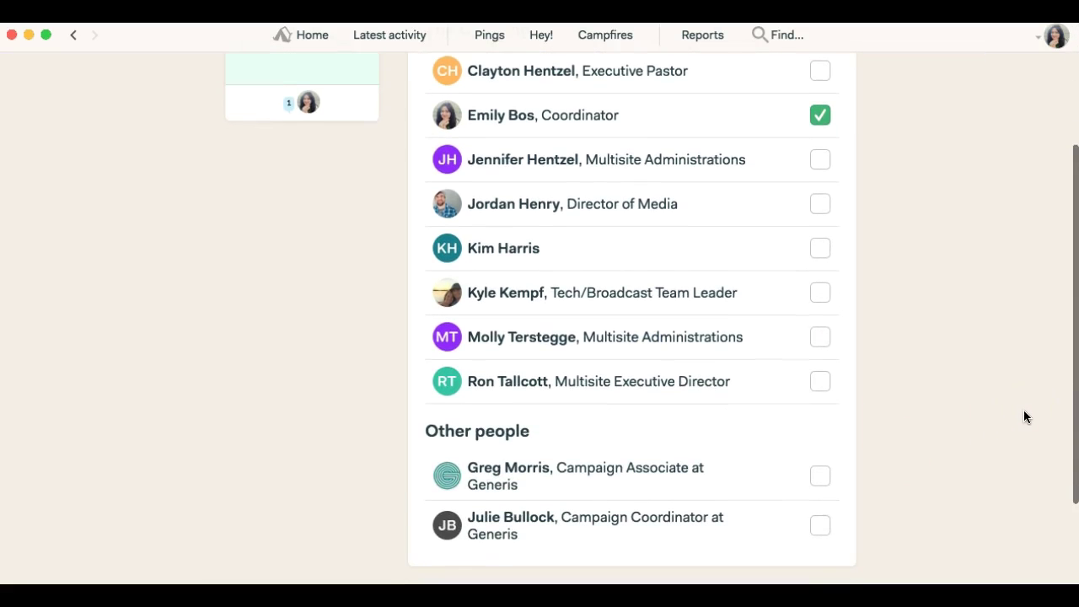
pyautogui.click(820, 293)
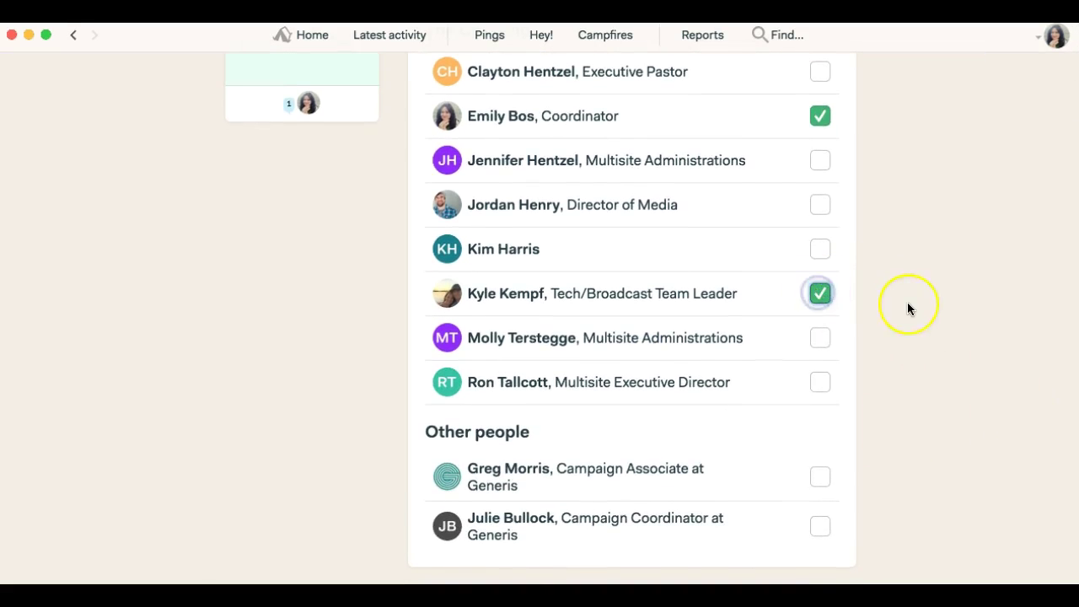
pyautogui.scroll(-2, 907, 302)
pyautogui.scroll(3, 908, 302)
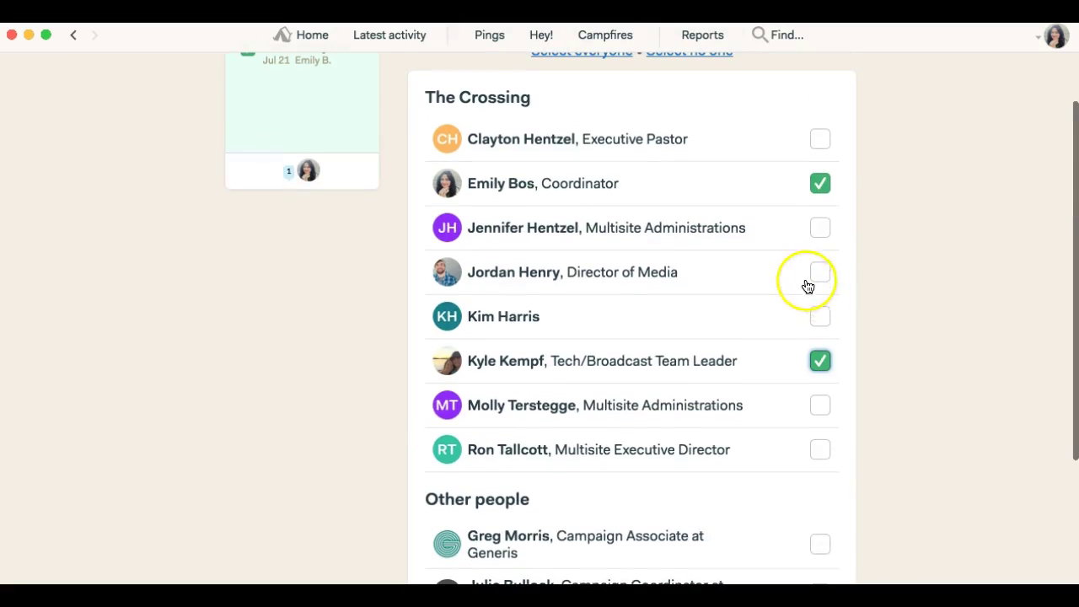
pyautogui.click(820, 273)
pyautogui.scroll(-3, 914, 320)
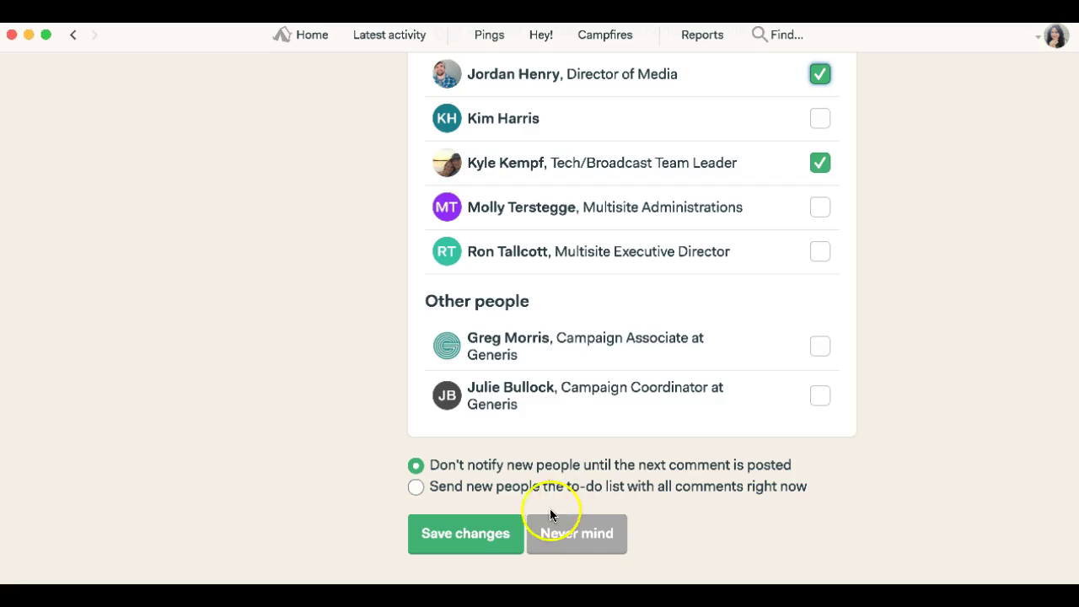
pyautogui.click(484, 538)
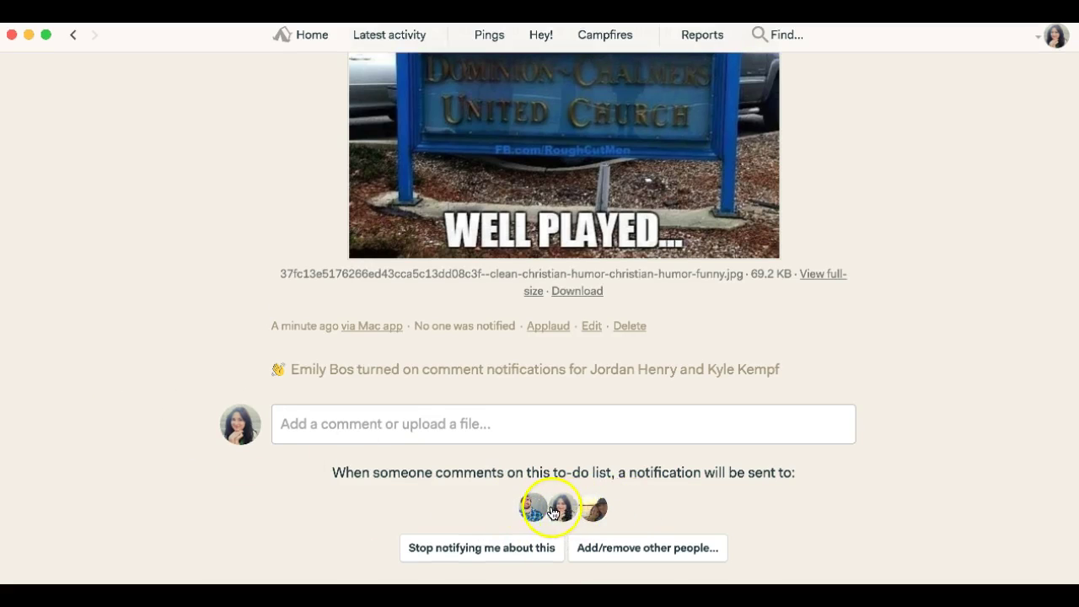
# Review the Basecamp Training Sample To-Do List page, from its completed to-do down to the comment and notification recipients.
pyautogui.scroll(5, 399, 443)
pyautogui.scroll(10, 261, 325)
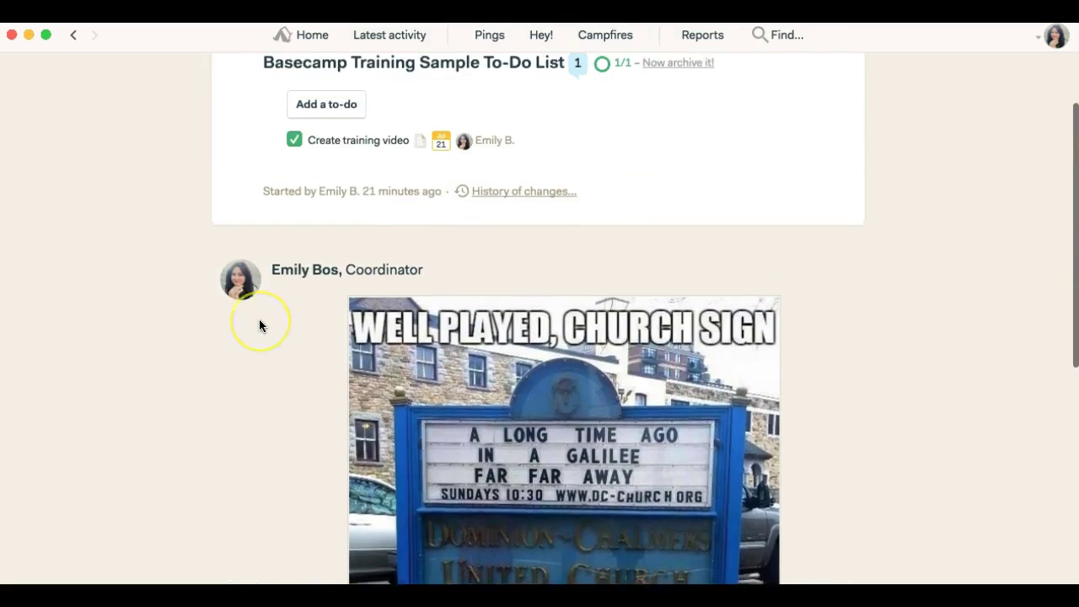
pyautogui.scroll(-13, 259, 325)
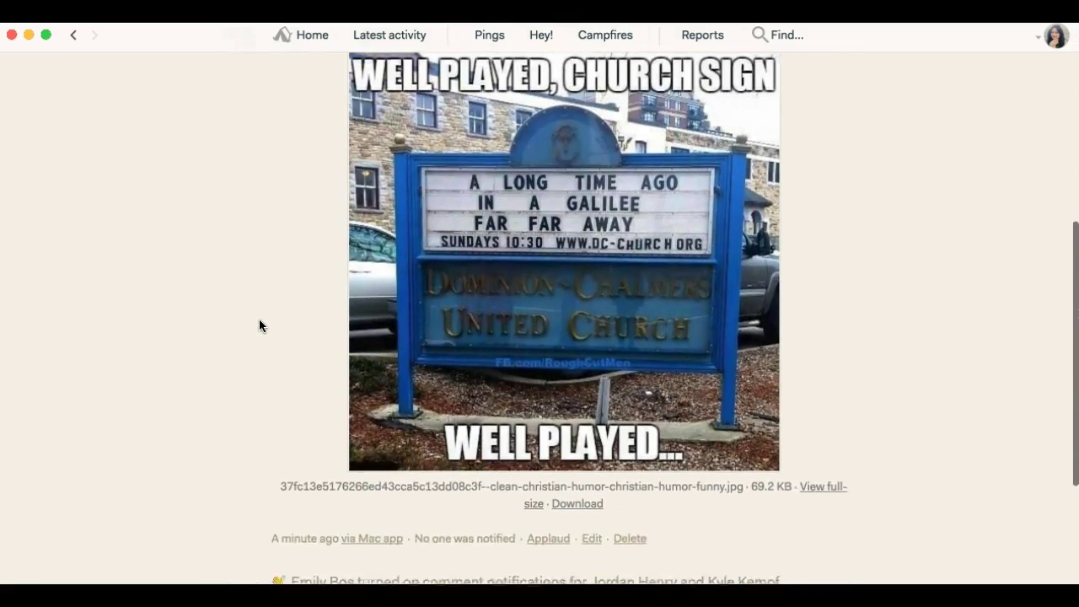
pyautogui.scroll(-1, 258, 324)
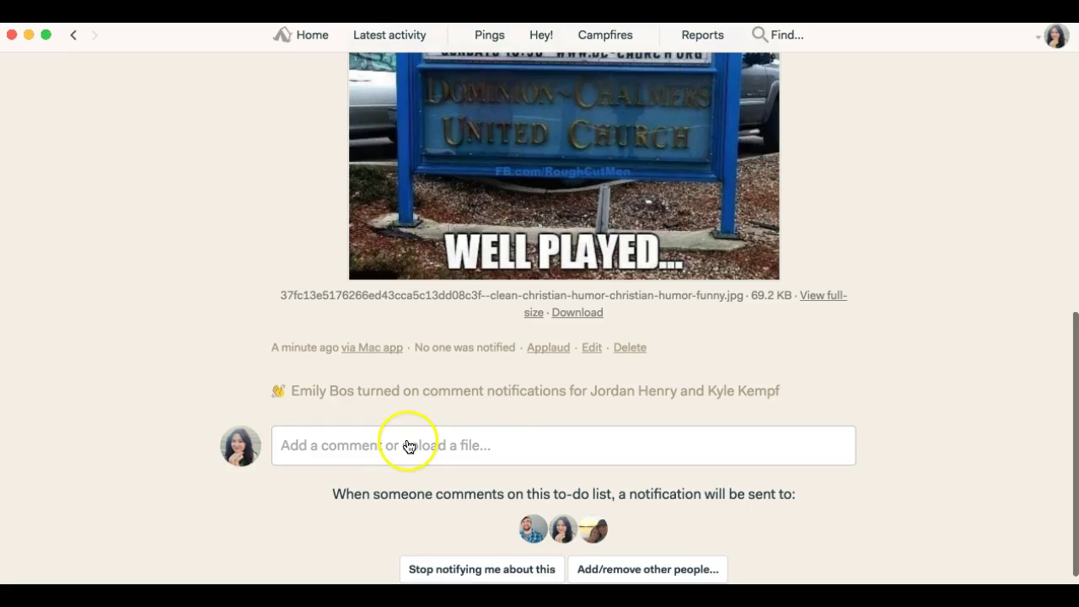
pyautogui.scroll(14, 124, 391)
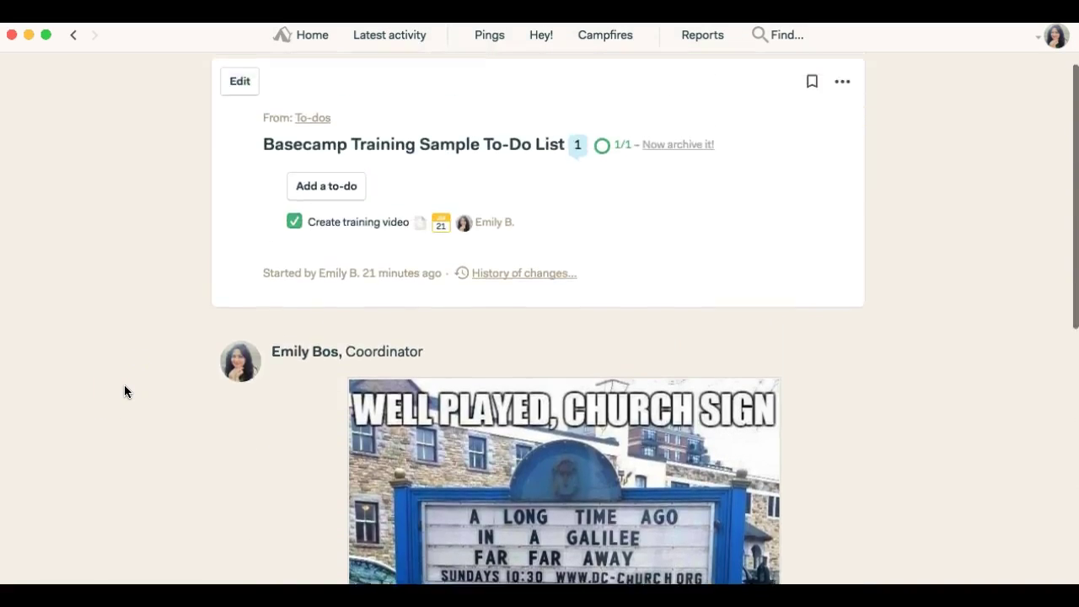
pyautogui.scroll(-14, 124, 390)
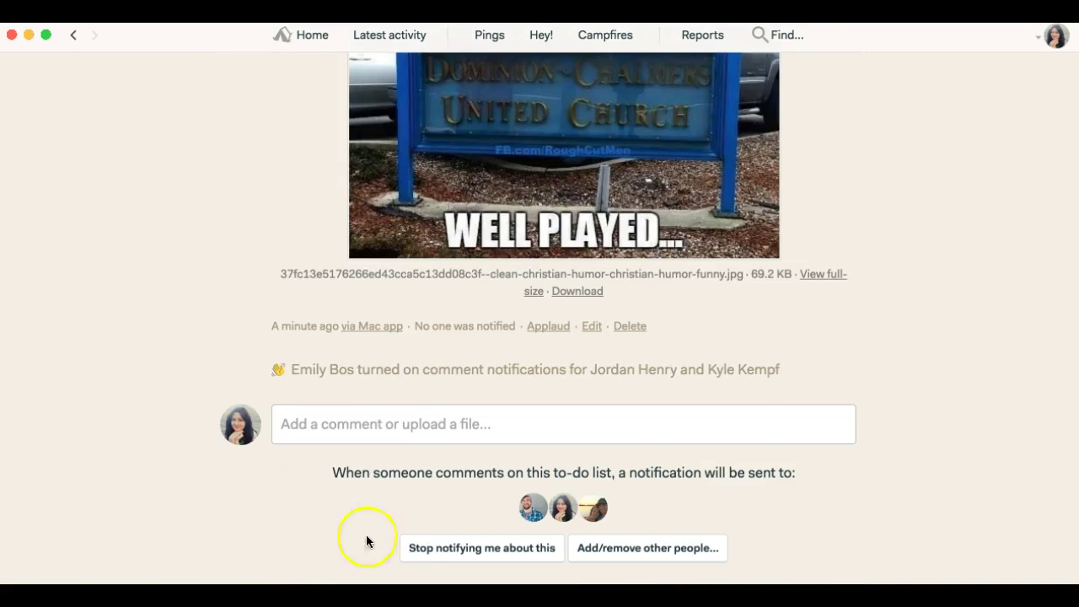
pyautogui.scroll(15, 110, 333)
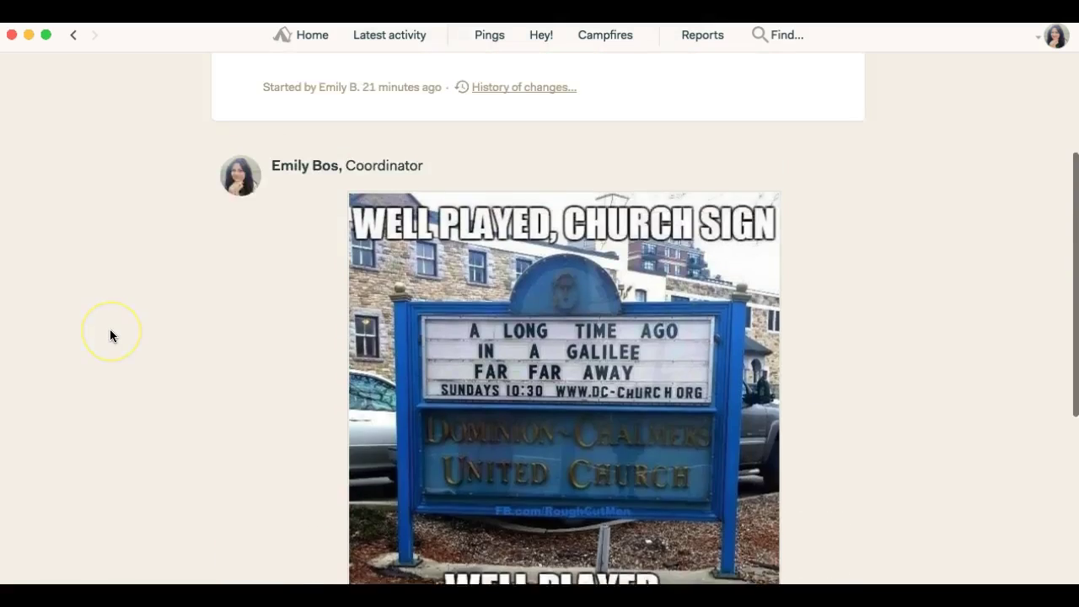
# Return to the project's To-dos overview and examine the list cards and the overall completion progress.
pyautogui.click(316, 205)
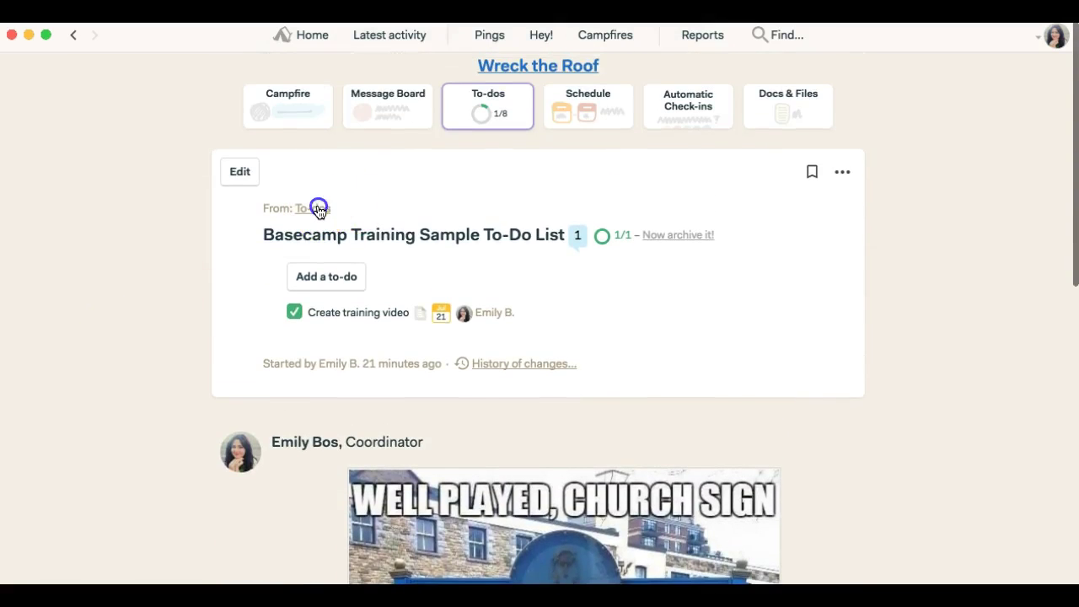
pyautogui.scroll(-6, 185, 325)
pyautogui.scroll(5, 186, 328)
pyautogui.scroll(1, 185, 328)
pyautogui.click(597, 203)
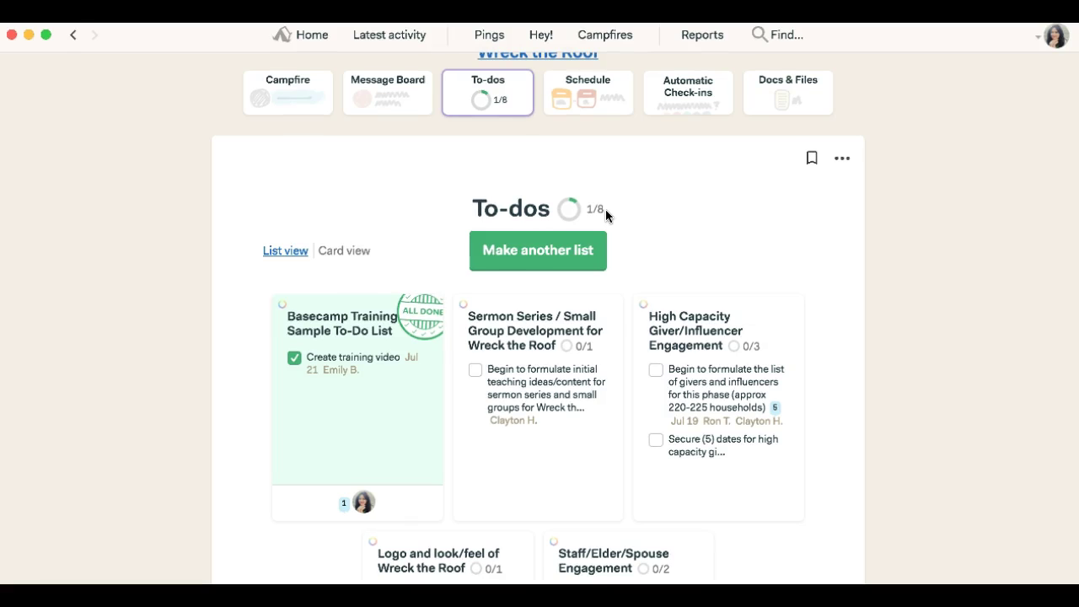
pyautogui.scroll(1, 606, 215)
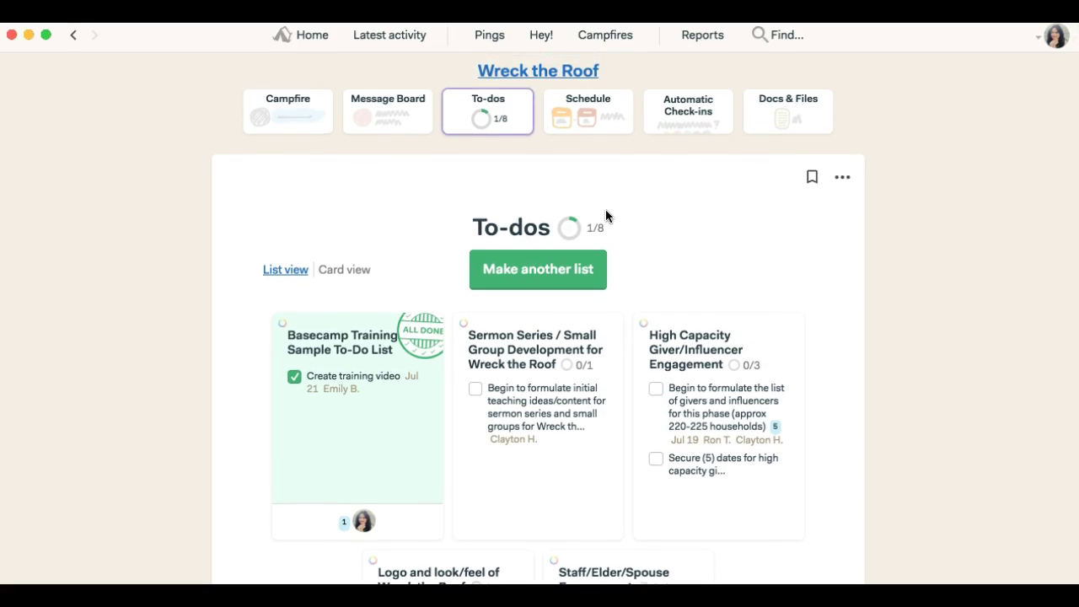
# Run the "What's new to-do and what's to-done?" report, review the to-dos for Monday, July 17, and view the previous day.
pyautogui.click(702, 35)
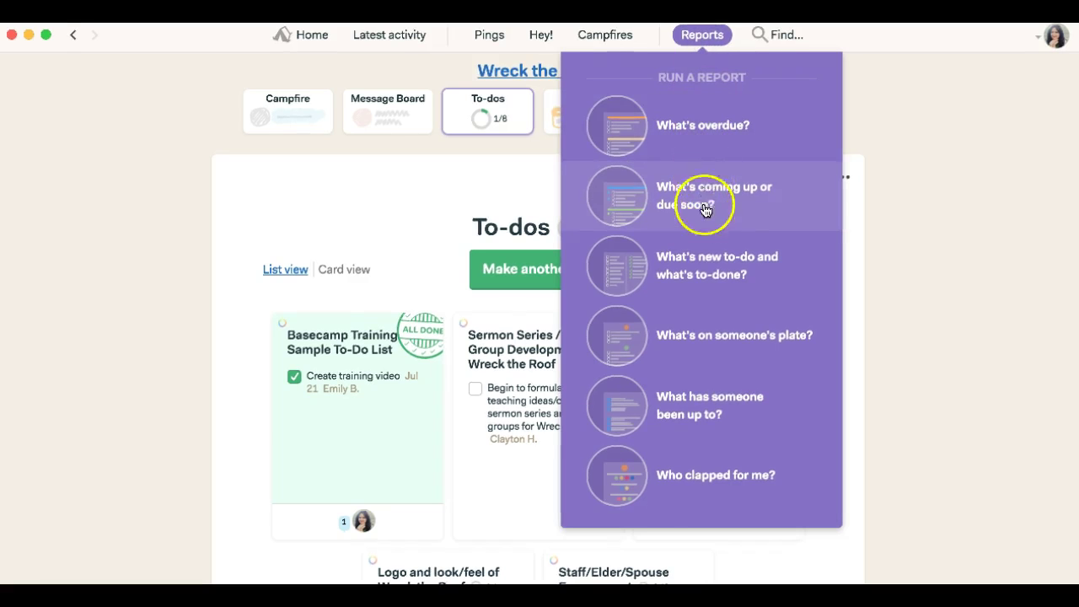
pyautogui.click(703, 292)
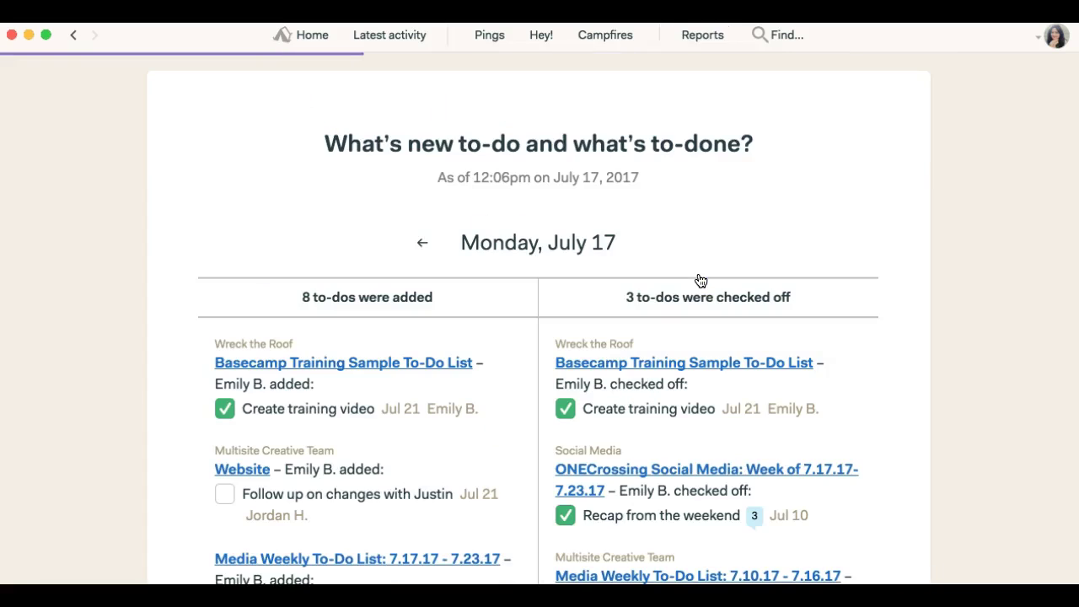
pyautogui.click(123, 346)
pyautogui.scroll(-2, 128, 331)
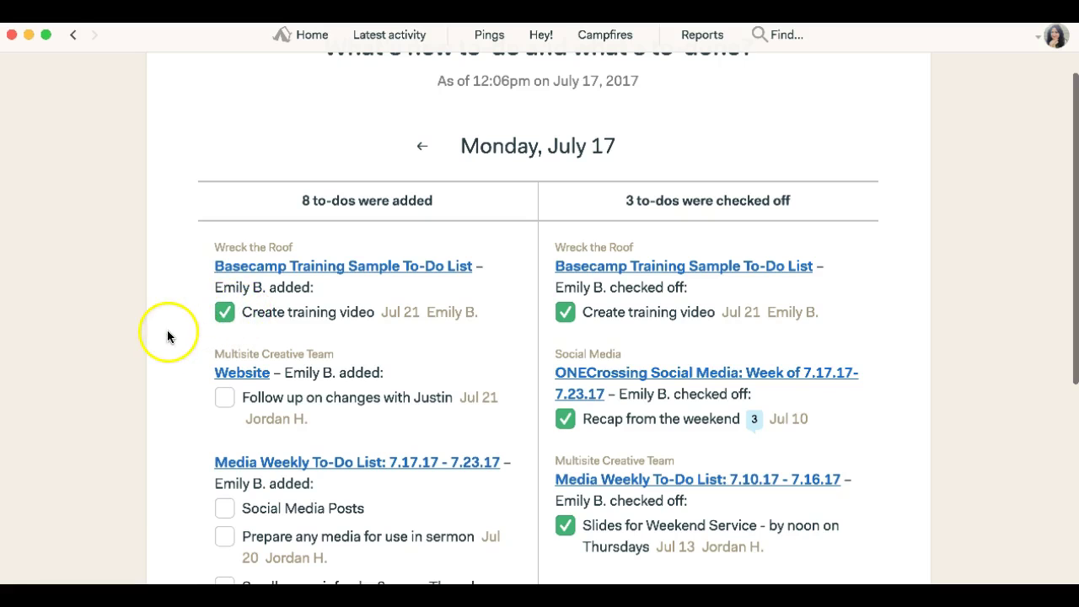
pyautogui.scroll(-1, 167, 329)
pyautogui.scroll(-5, 315, 413)
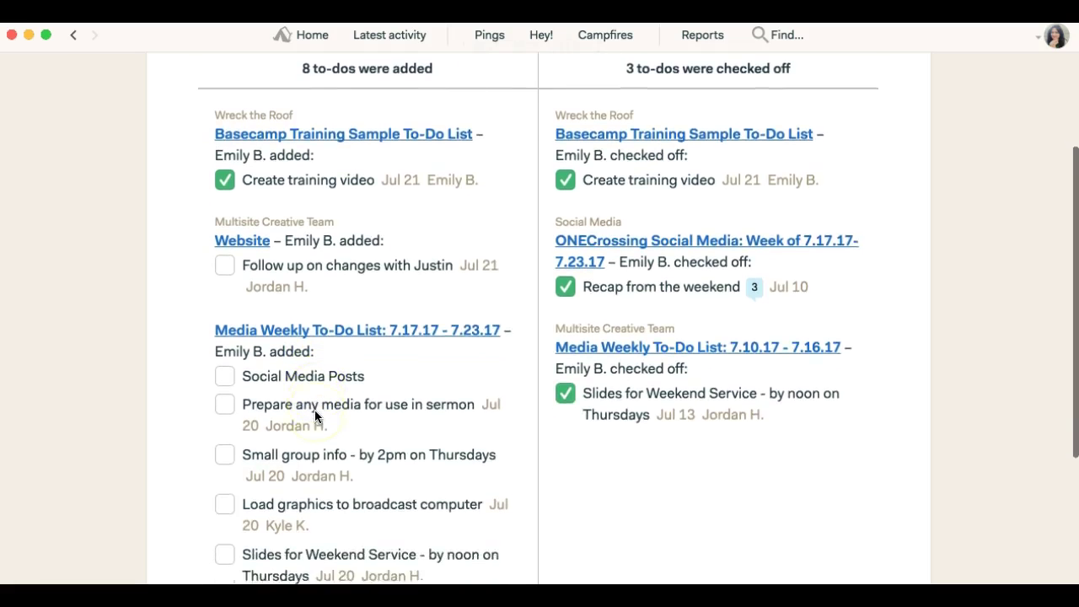
pyautogui.scroll(5, 315, 415)
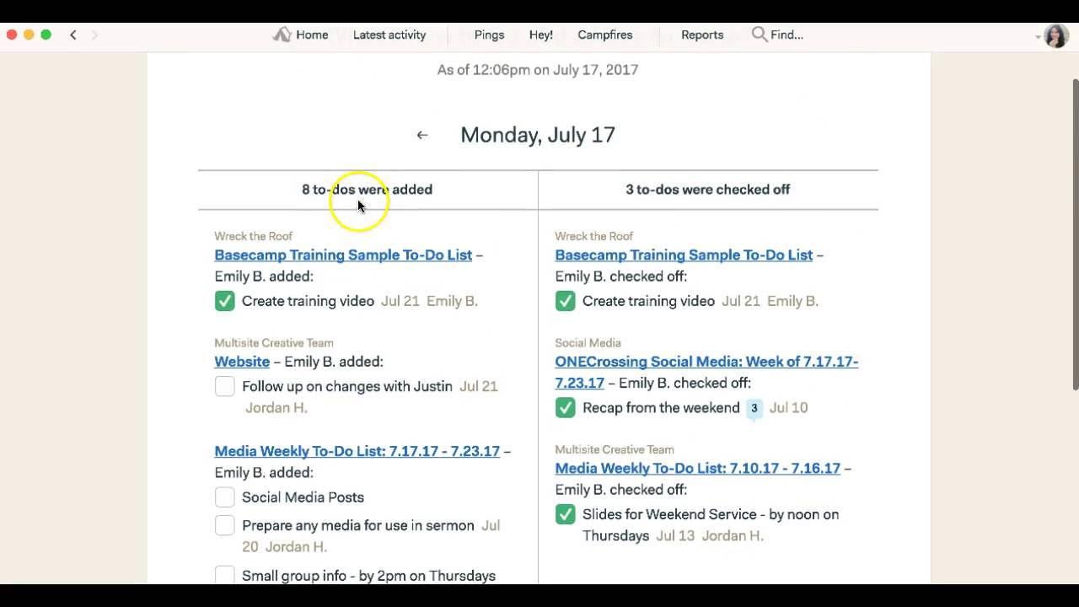
pyautogui.scroll(-3, 717, 190)
pyautogui.scroll(-5, 721, 197)
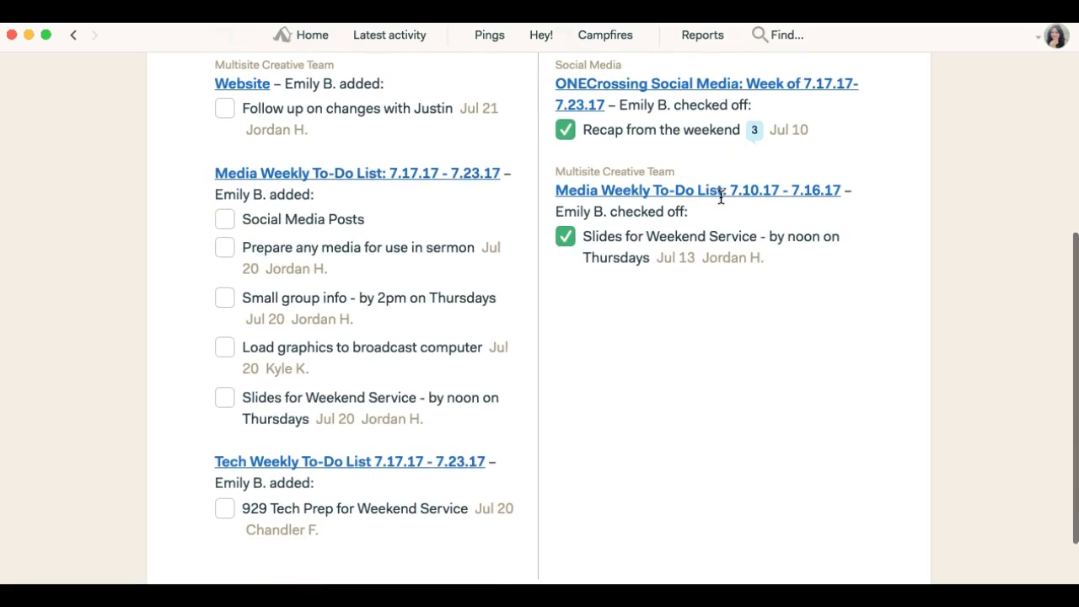
pyautogui.scroll(-1, 142, 313)
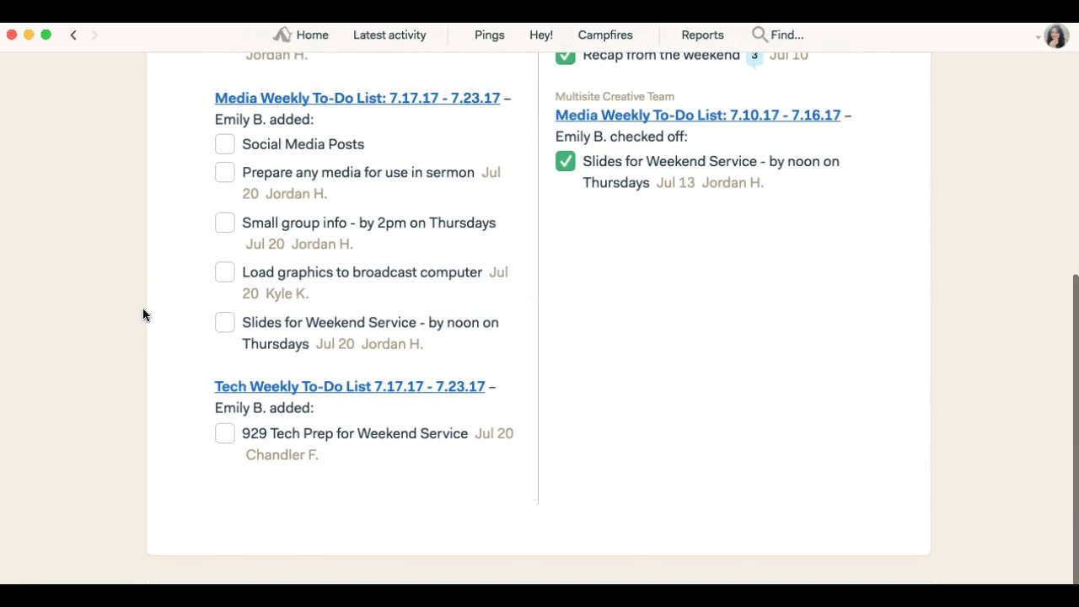
pyautogui.scroll(10, 143, 314)
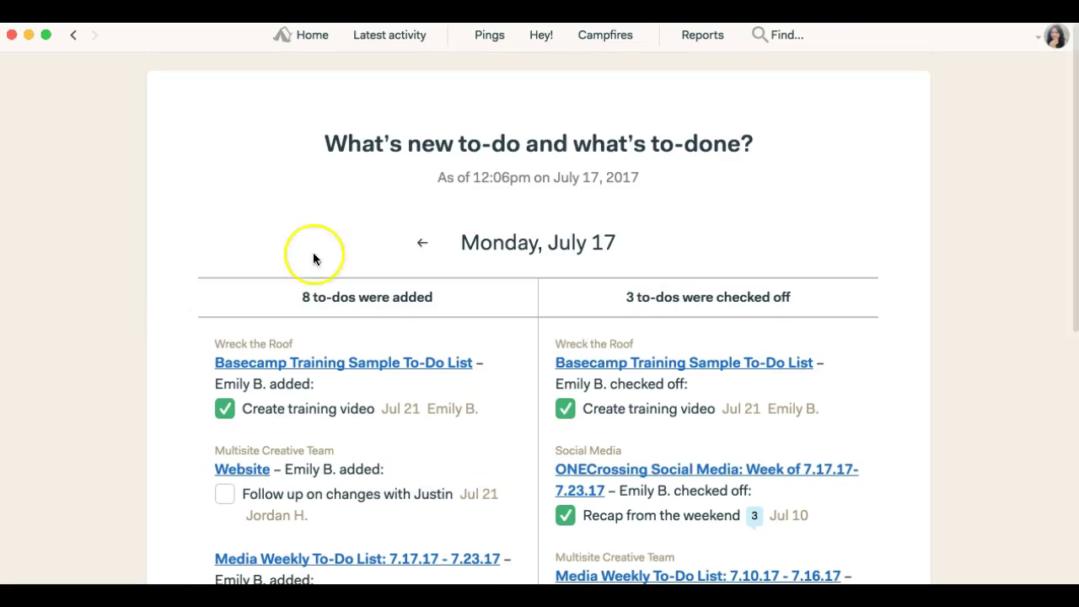
pyautogui.click(423, 243)
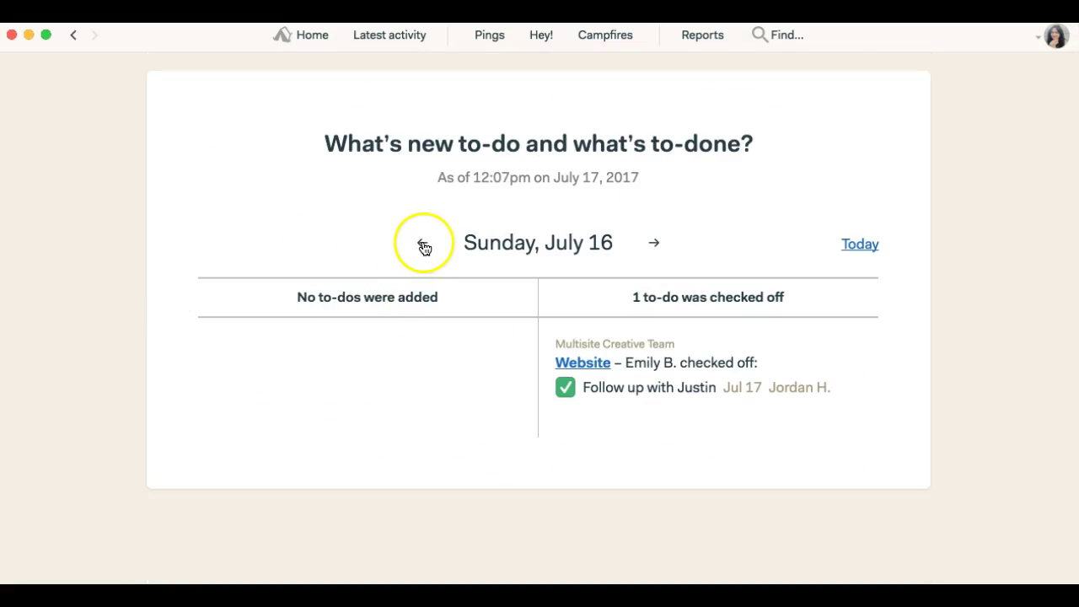
# Run the "What's overdue?" report, look through the overdue to-dos, and return to the home page with all projects.
pyautogui.click(714, 35)
pyautogui.click(716, 353)
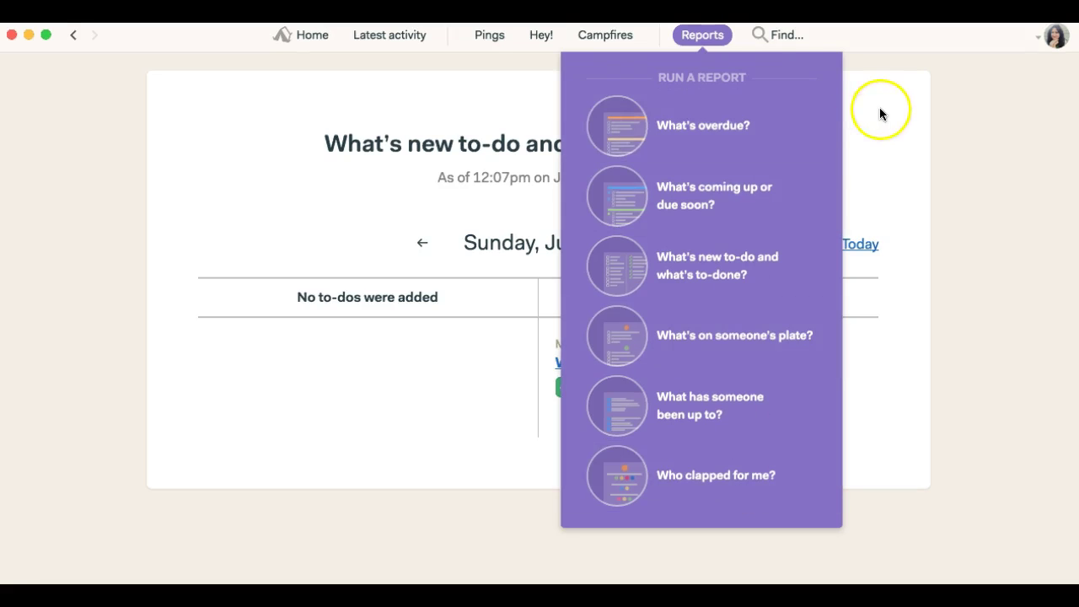
pyautogui.click(734, 135)
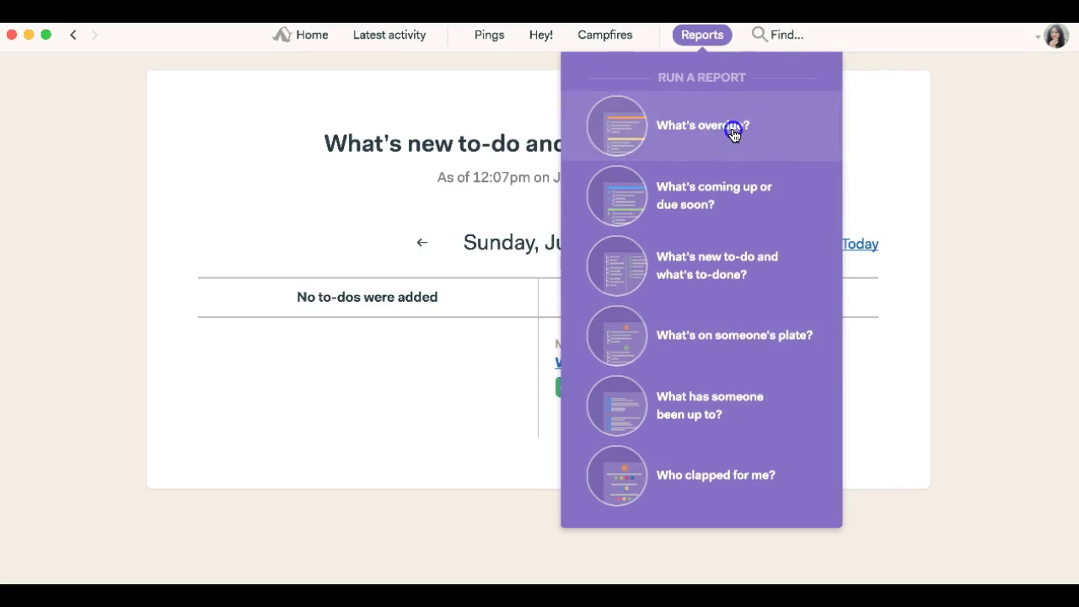
pyautogui.scroll(-10, 692, 261)
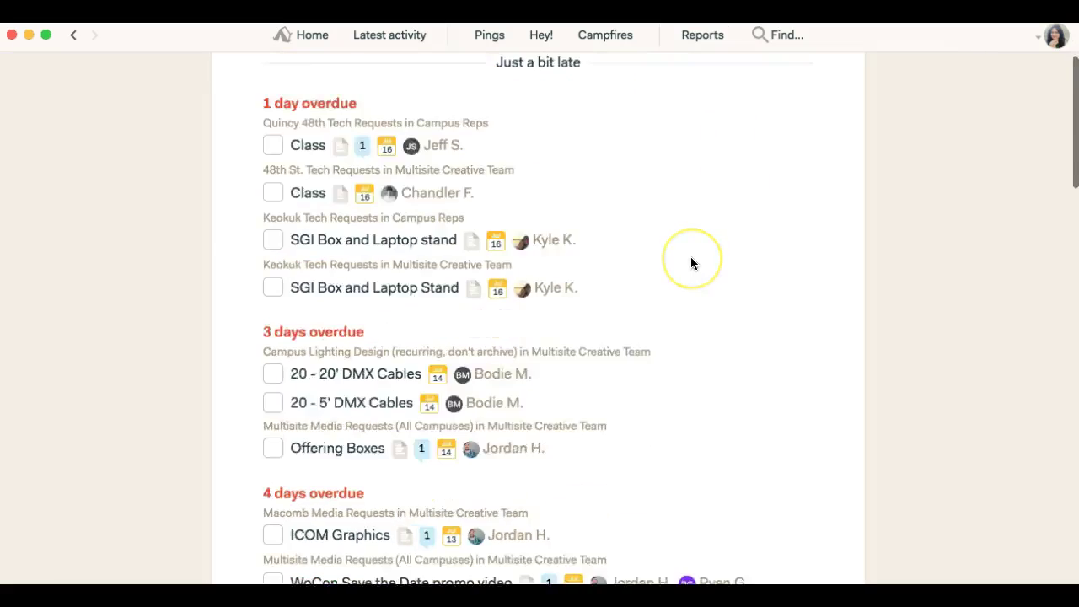
pyautogui.scroll(10, 690, 264)
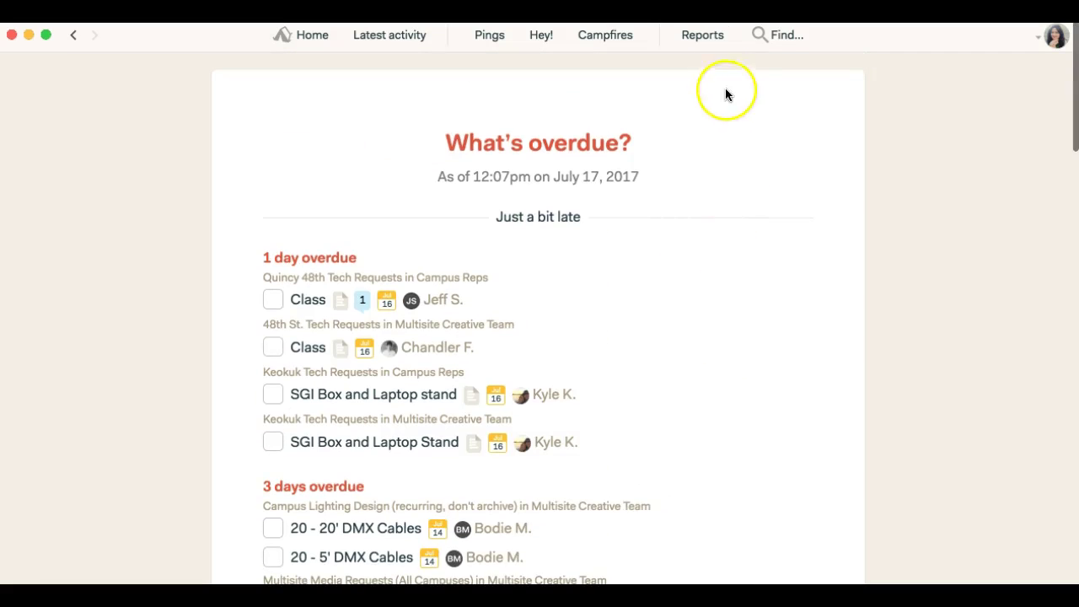
pyautogui.click(73, 37)
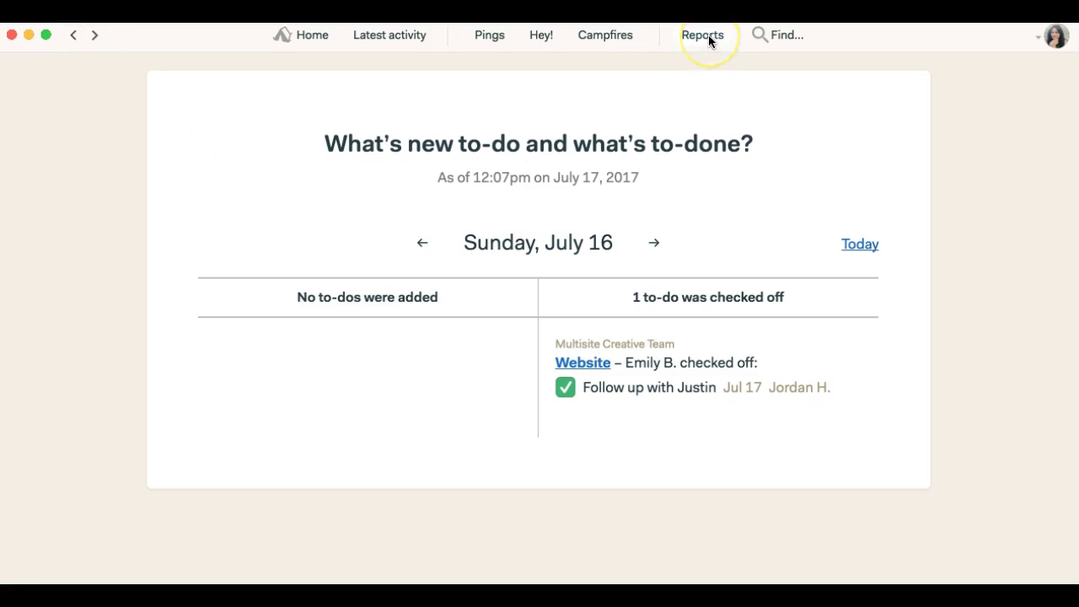
pyautogui.click(304, 38)
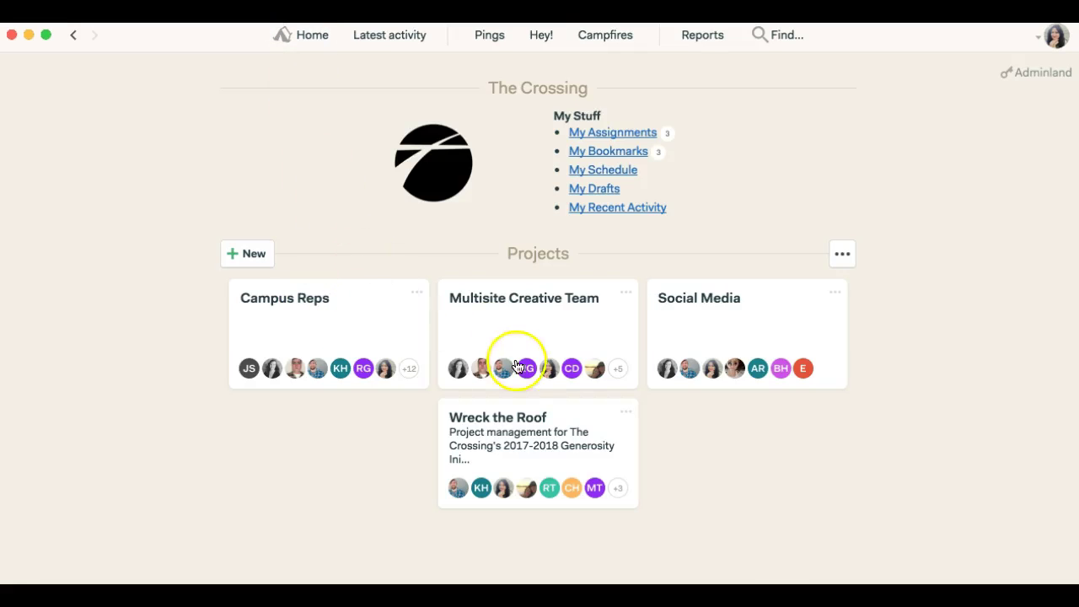
# Open the Wreck the Roof project, view its To-dos overview, and return to the project page.
pyautogui.click(501, 423)
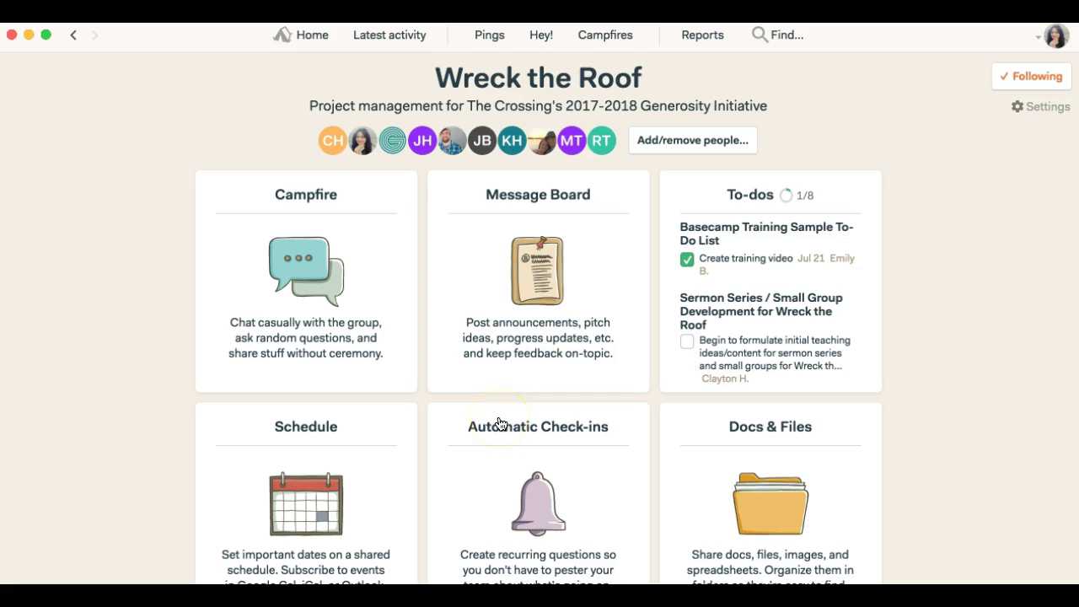
pyautogui.click(762, 193)
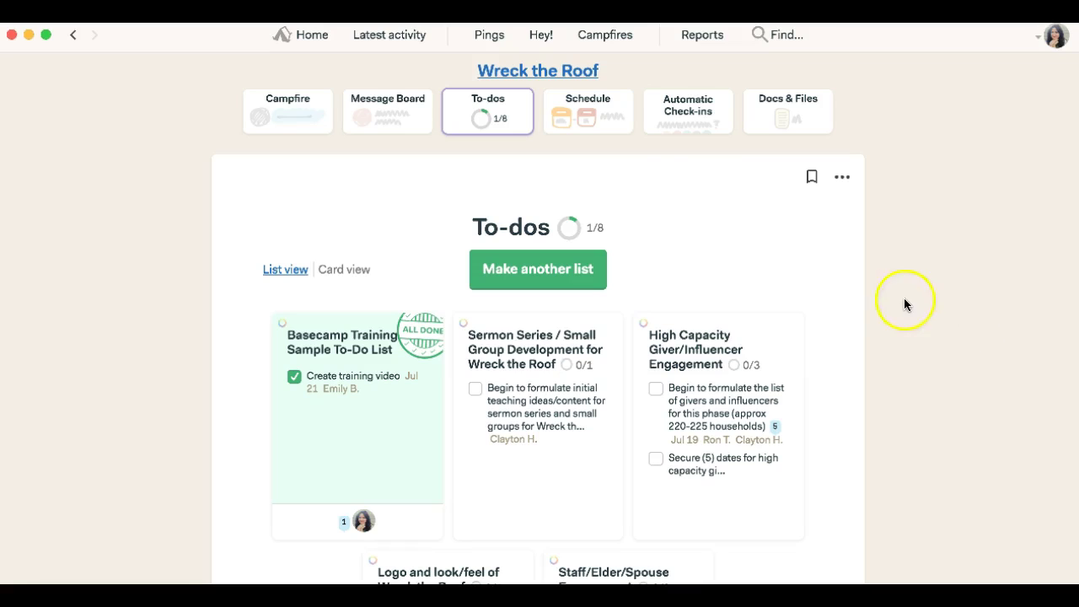
pyautogui.click(590, 71)
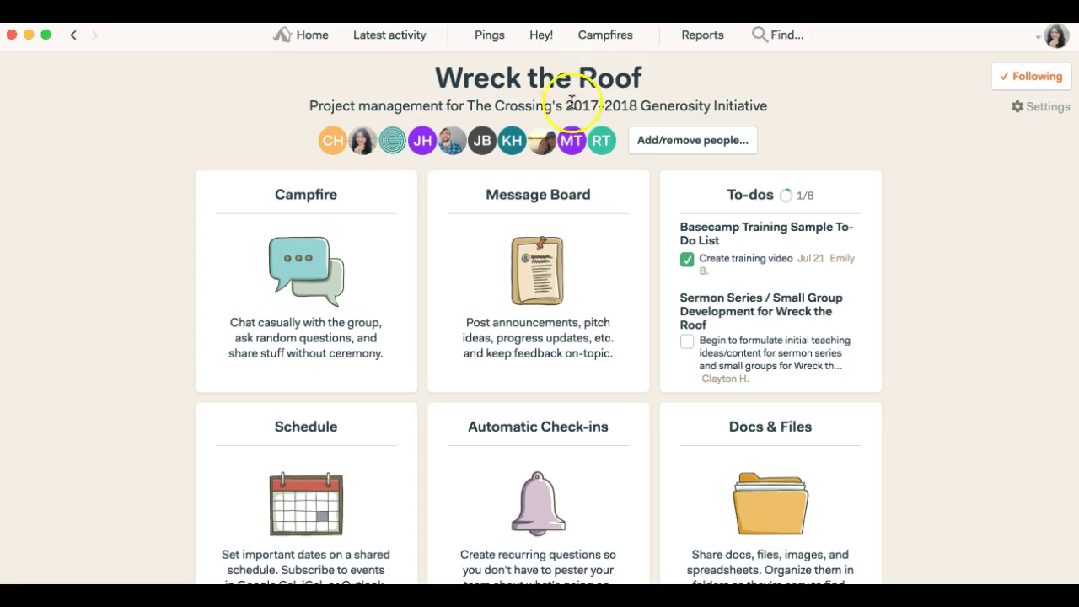
# Open the project's Schedule and examine the upcoming dated to-dos listed under July.
pyautogui.scroll(-3, 248, 379)
pyautogui.click(291, 288)
pyautogui.scroll(-3, 207, 332)
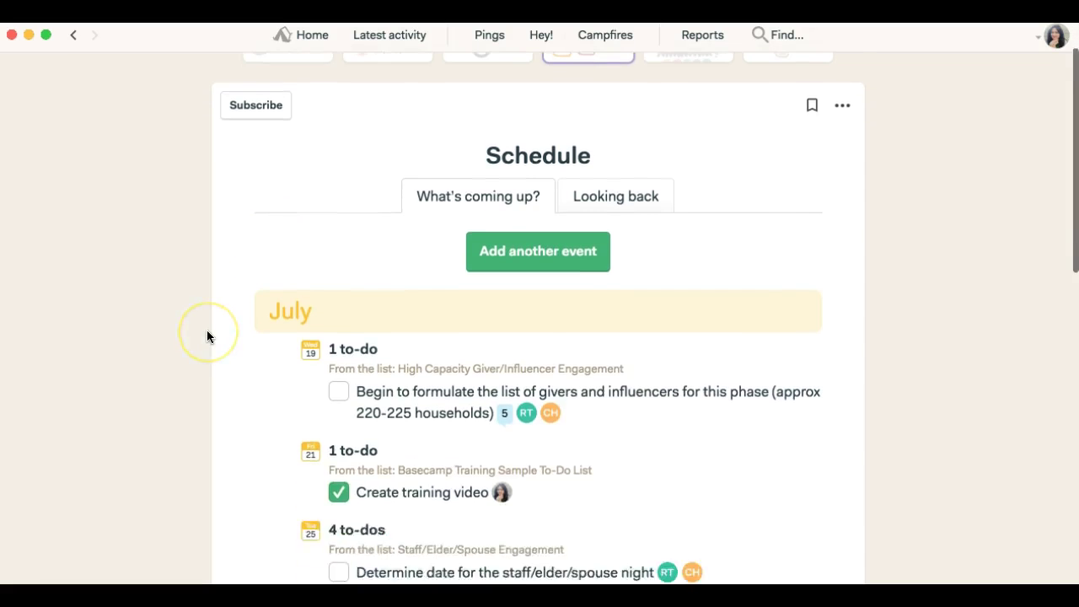
pyautogui.scroll(1, 206, 336)
pyautogui.scroll(-3, 207, 336)
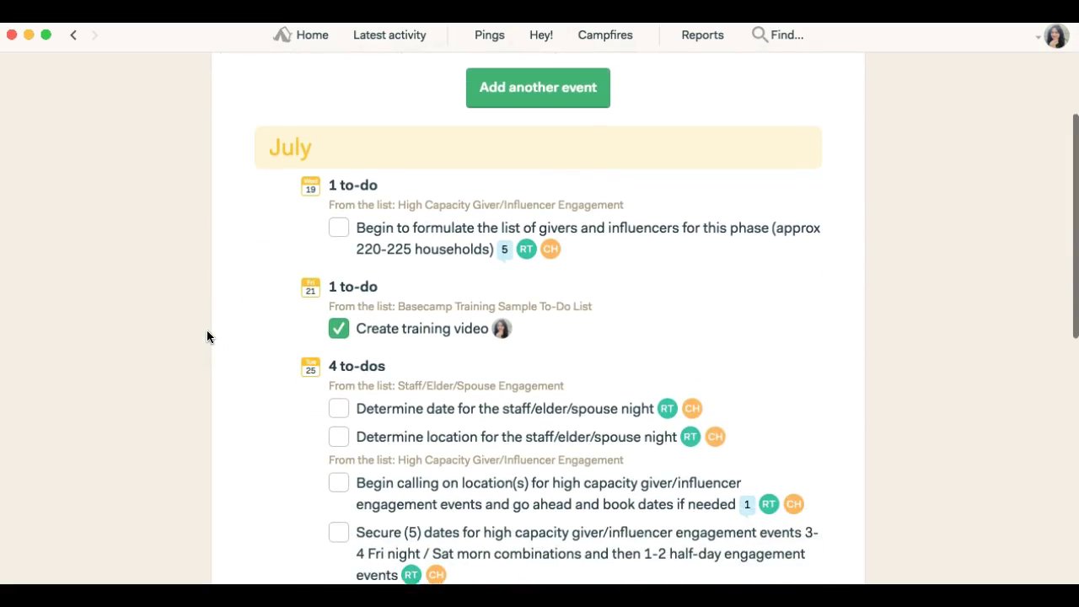
pyautogui.scroll(-2, 207, 337)
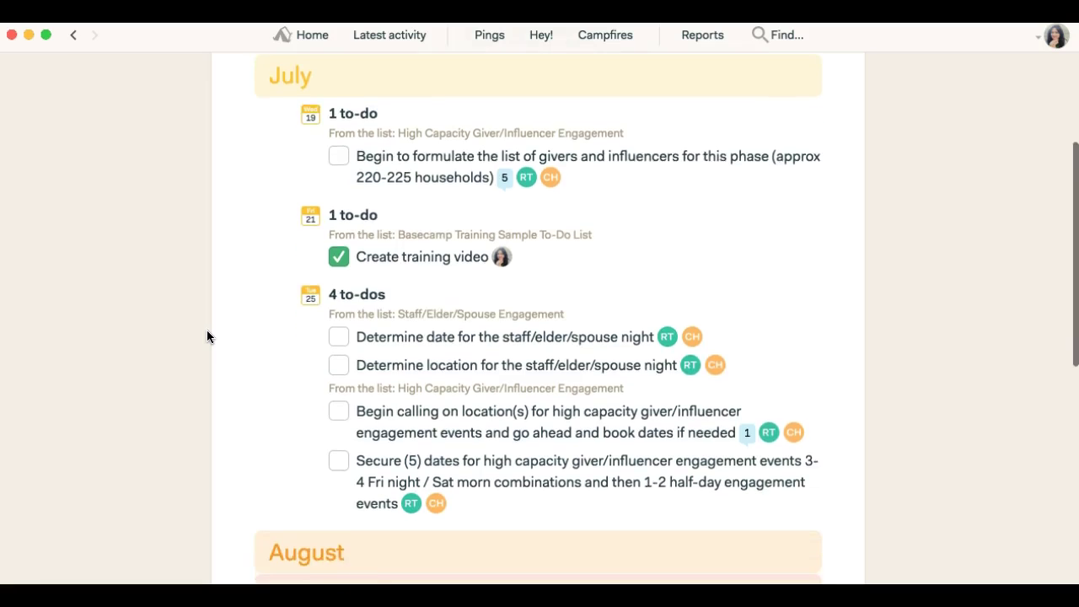
pyautogui.scroll(1, 207, 336)
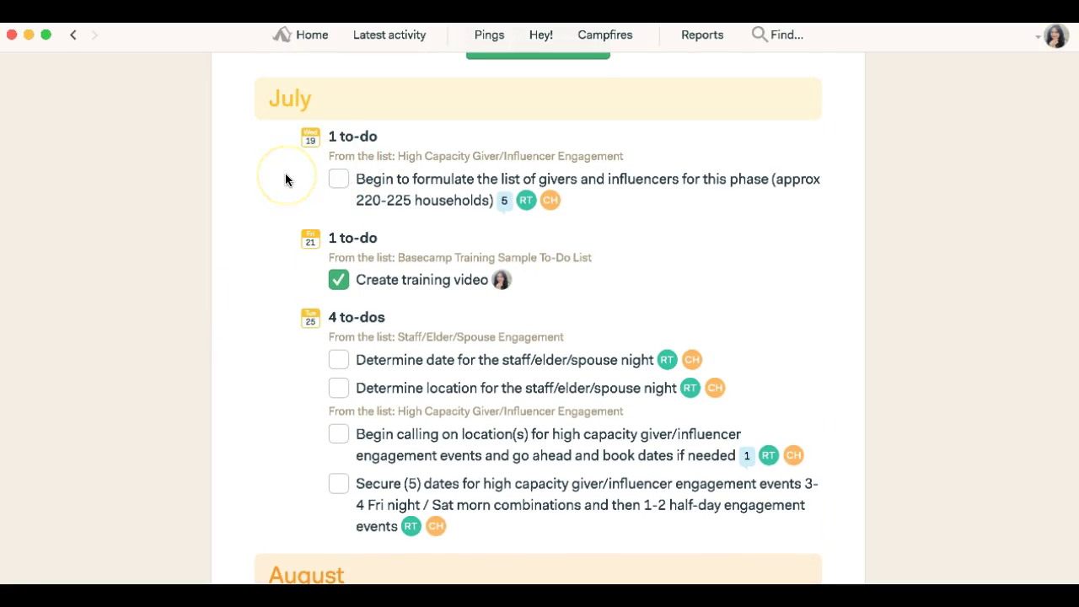
pyautogui.scroll(-1, 285, 179)
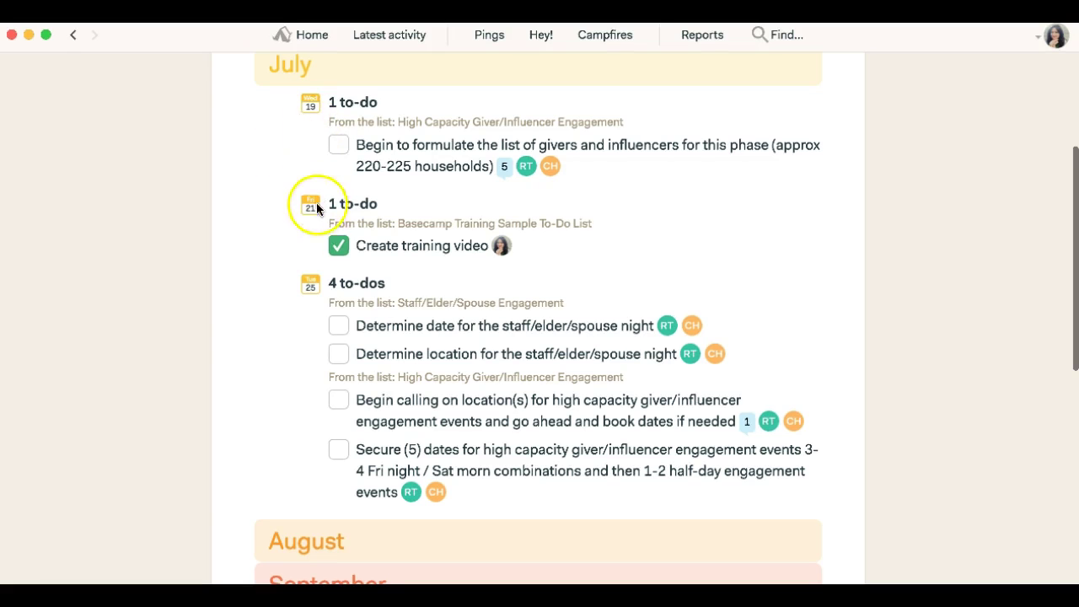
pyautogui.scroll(3, 289, 357)
pyautogui.scroll(3, 289, 350)
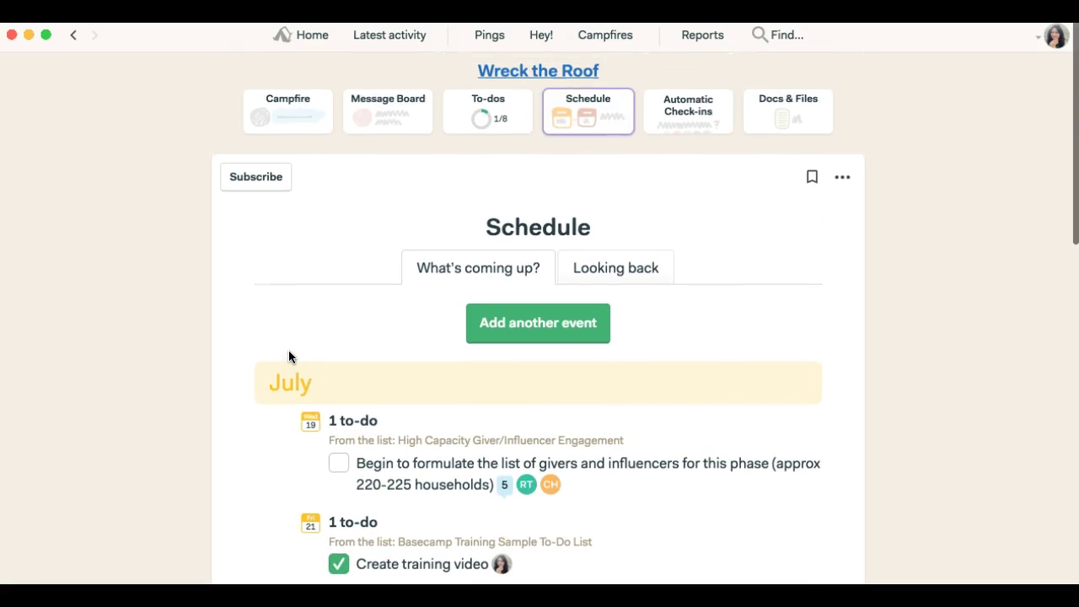
# Check the due date of Create training video in the Basecamp Training Sample To-Do List and find the same to-do in the Schedule.
pyautogui.click(473, 107)
pyautogui.click(365, 329)
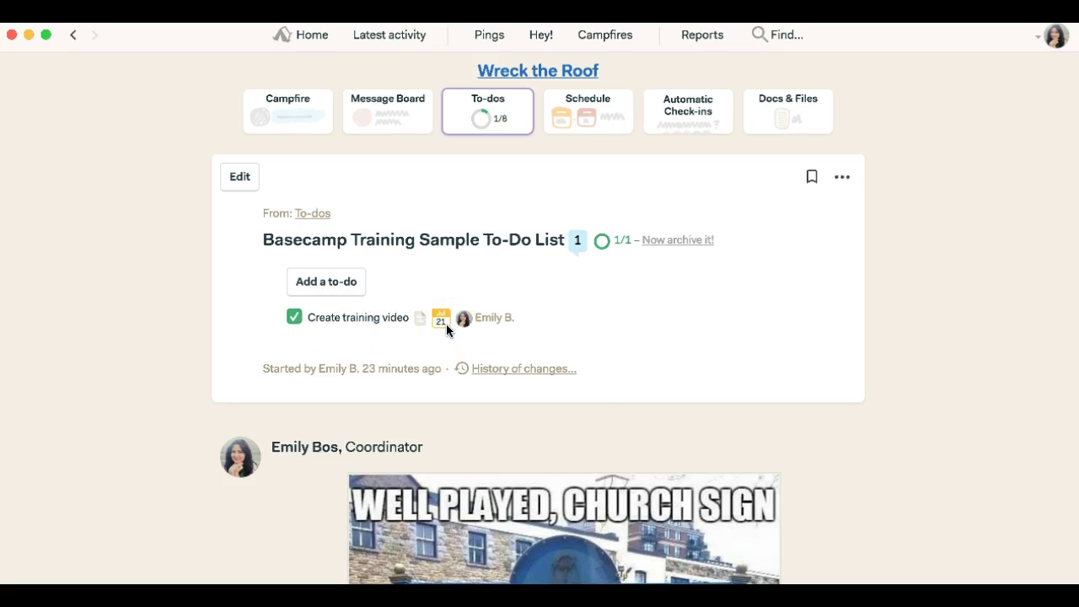
pyautogui.click(573, 106)
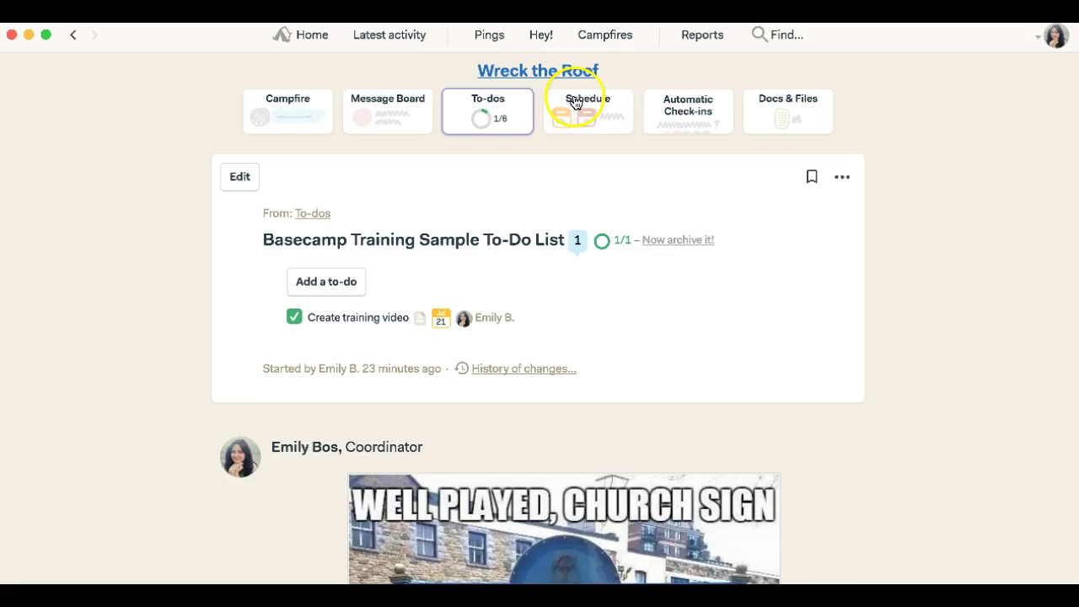
pyautogui.scroll(-1, 250, 384)
pyautogui.scroll(-3, 251, 385)
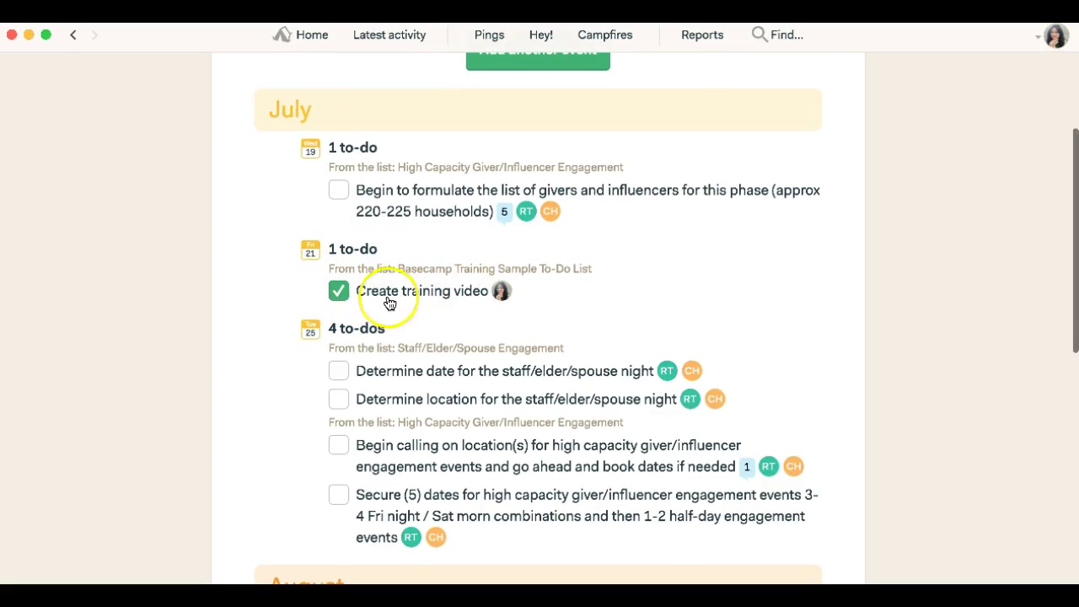
pyautogui.scroll(3, 265, 287)
pyautogui.scroll(1, 264, 287)
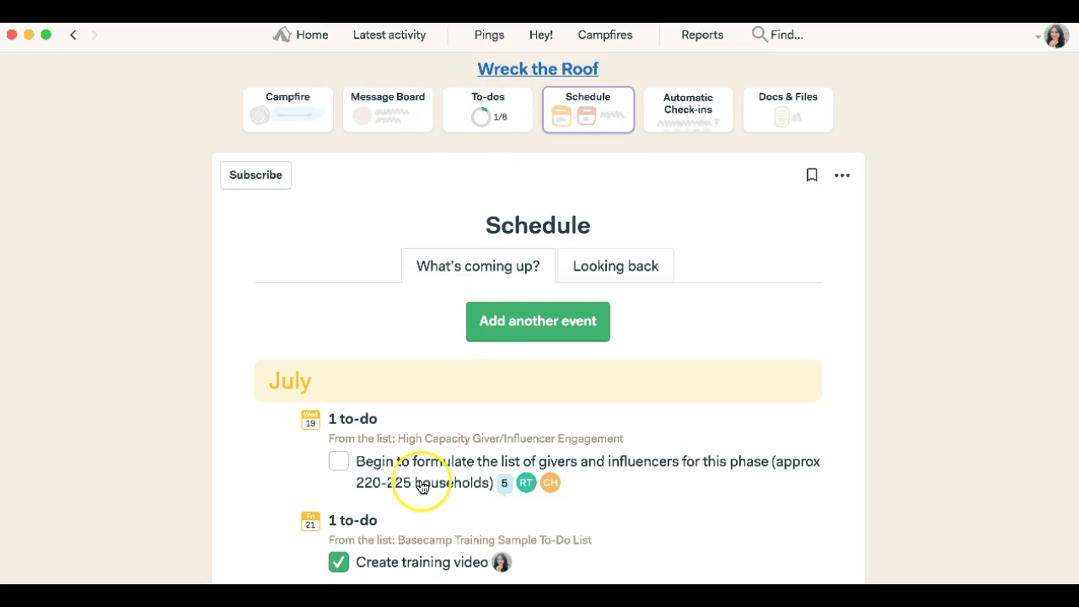
# Look through the rest of the upcoming schedule and view the Looking back section for past events.
pyautogui.scroll(-5, 422, 489)
pyautogui.scroll(4, 423, 487)
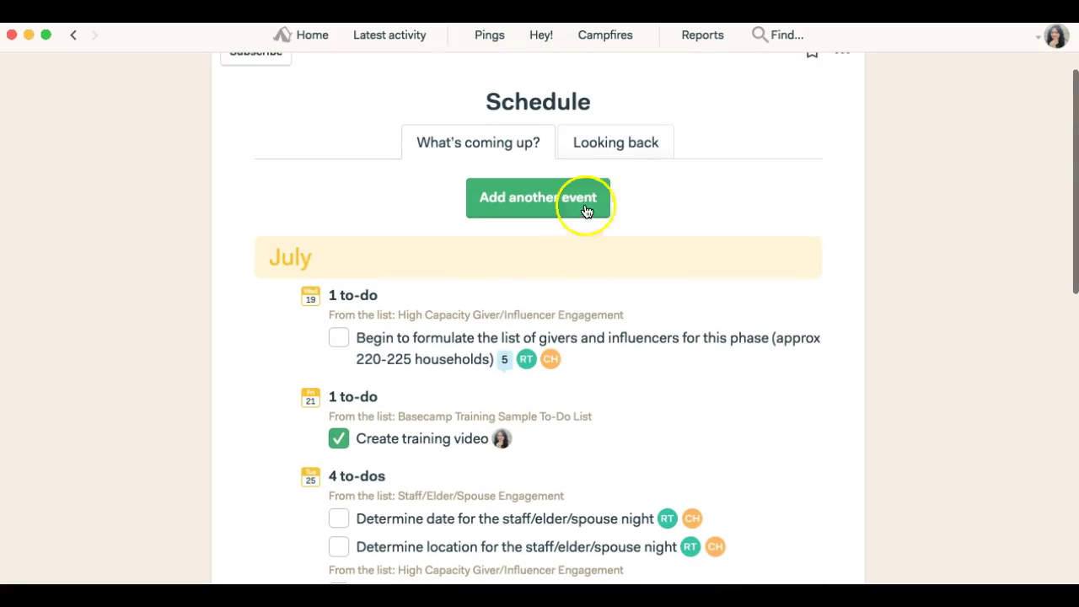
pyautogui.click(603, 152)
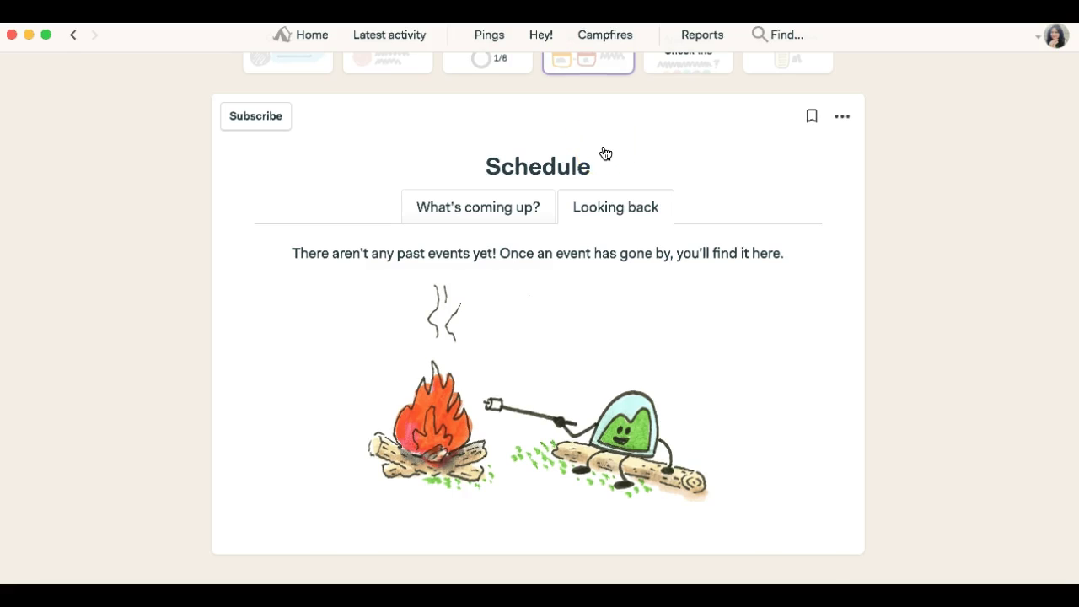
pyautogui.scroll(2, 606, 154)
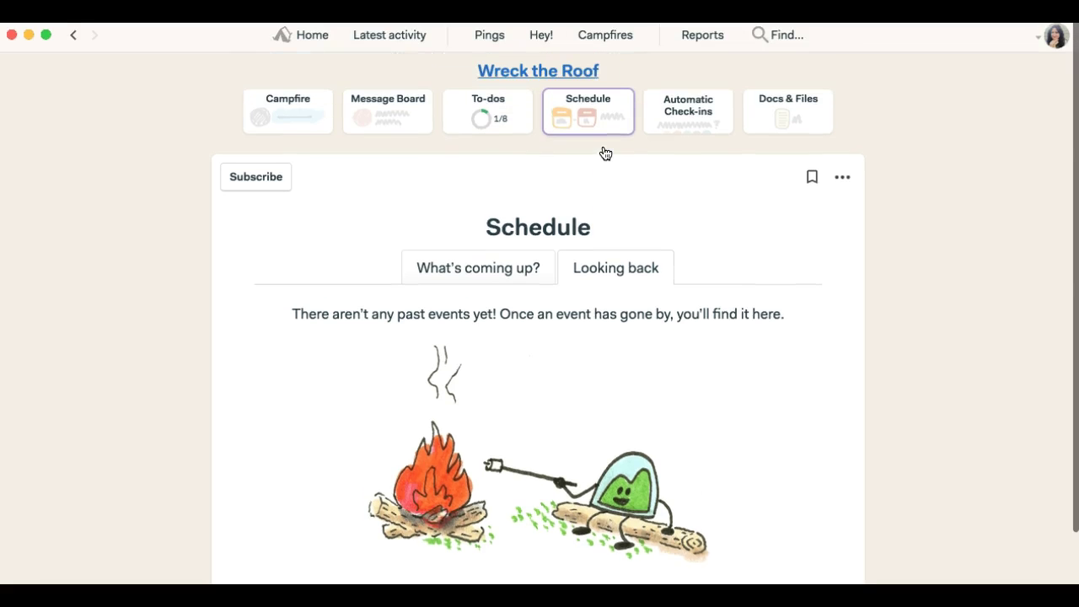
# Start setting up an automatic check-in for the project and review its recipient, frequency, and time-of-day options.
pyautogui.click(683, 105)
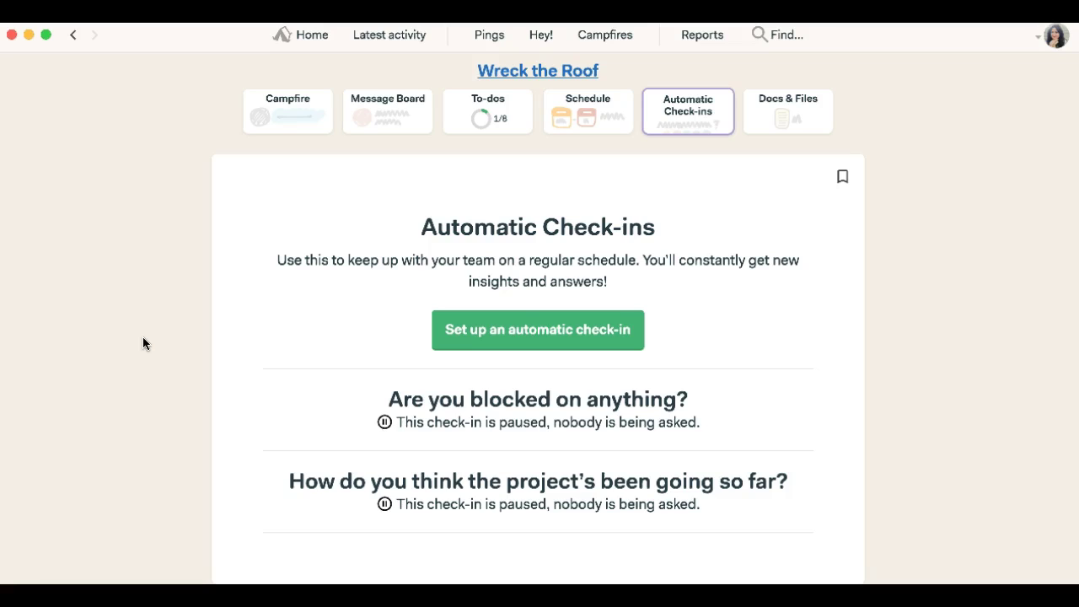
pyautogui.click(586, 329)
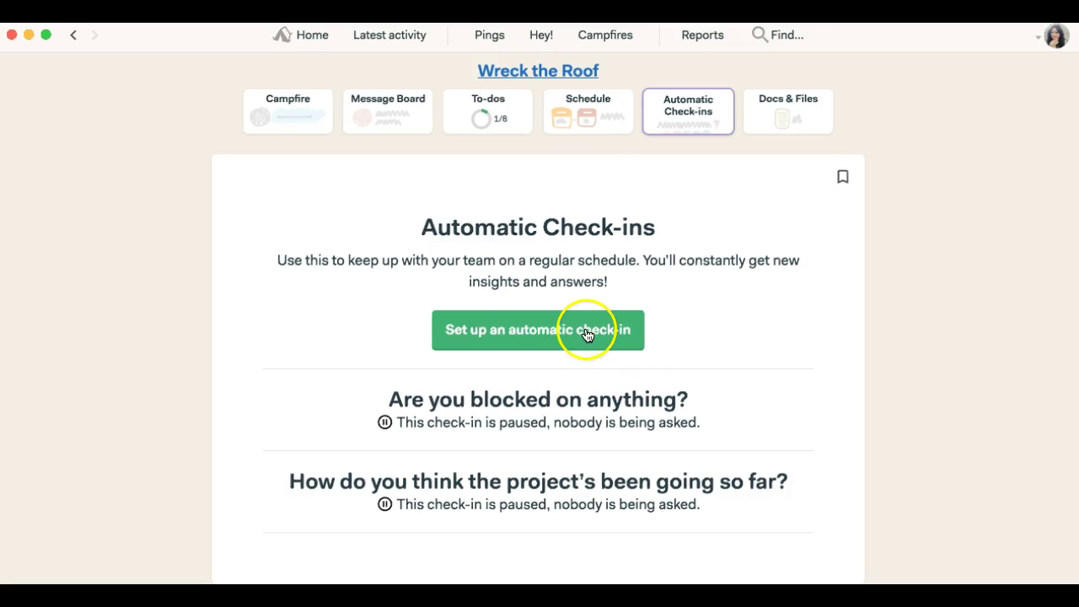
pyautogui.scroll(-8, 202, 329)
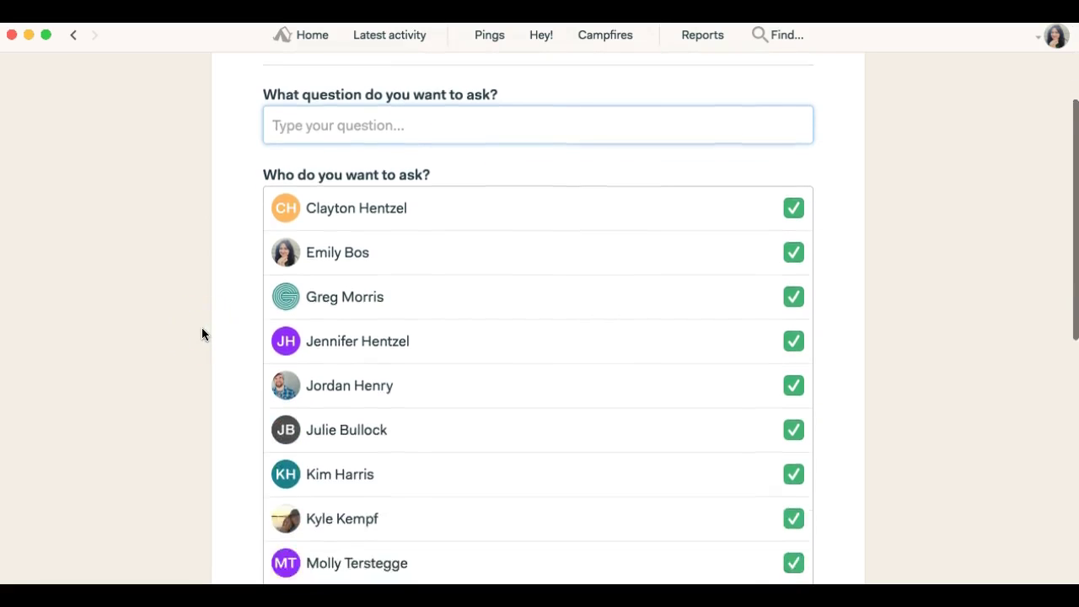
pyautogui.scroll(-4, 202, 334)
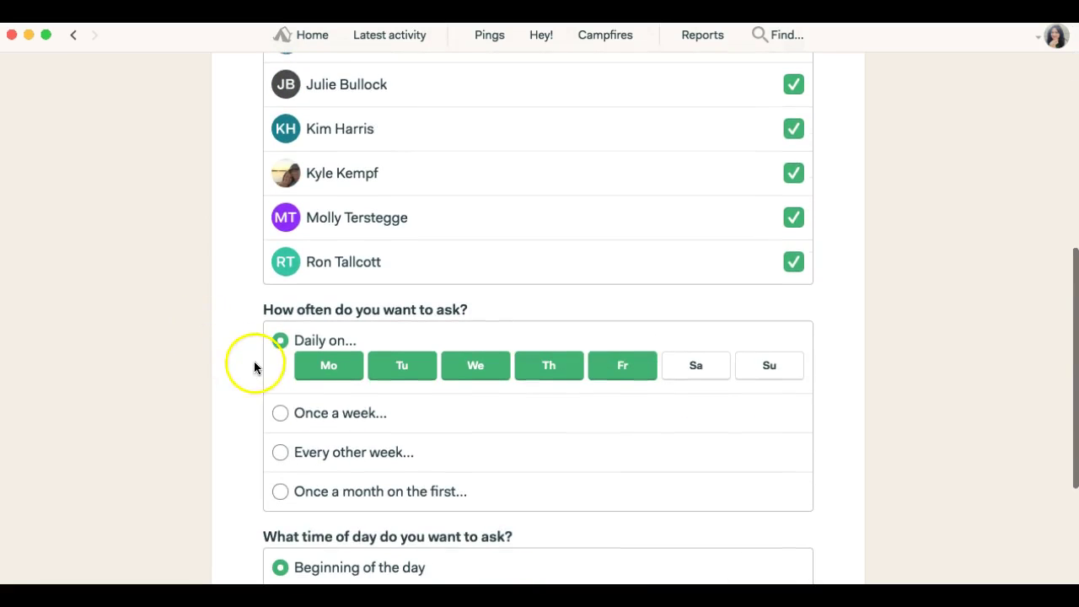
pyautogui.scroll(-3, 243, 358)
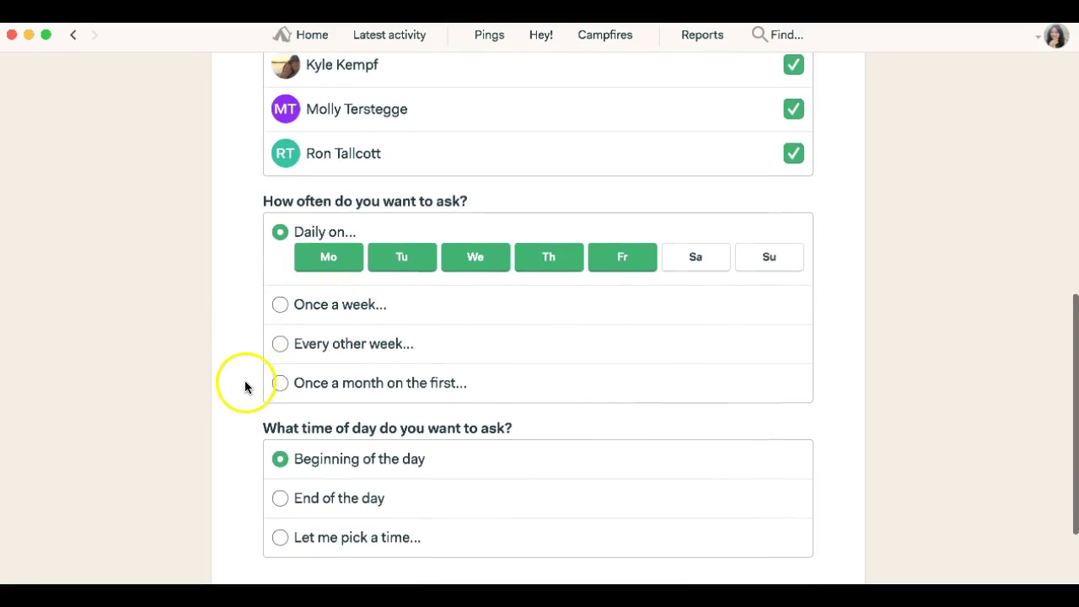
pyautogui.scroll(-3, 244, 385)
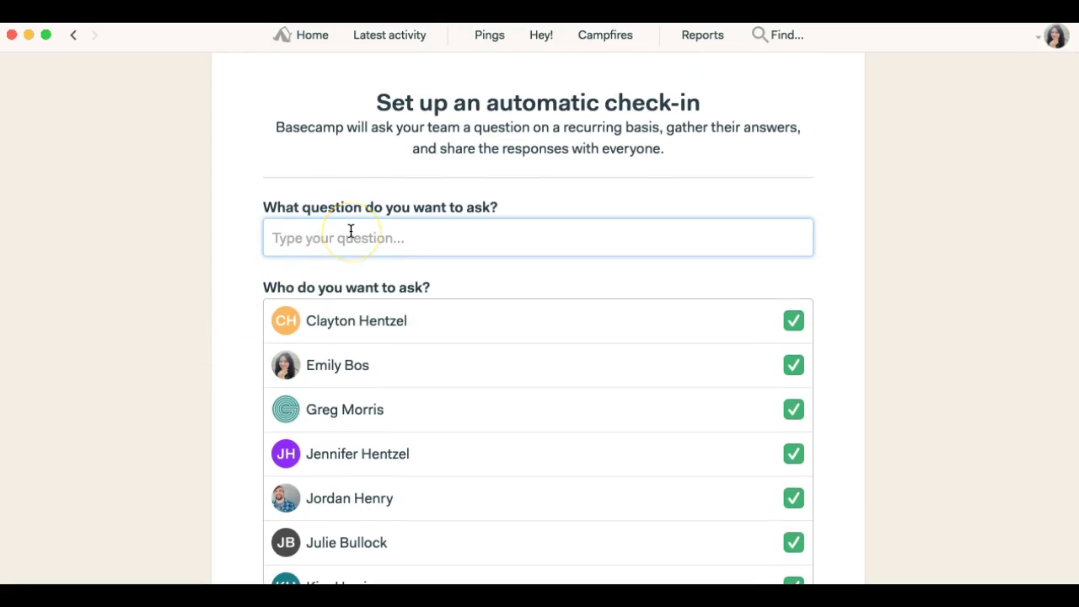
# Draft the check-in question "What have you accomplished this week for this project?" and return to the project page without saving it.
pyautogui.write('What have you accomplished this week for this project?')
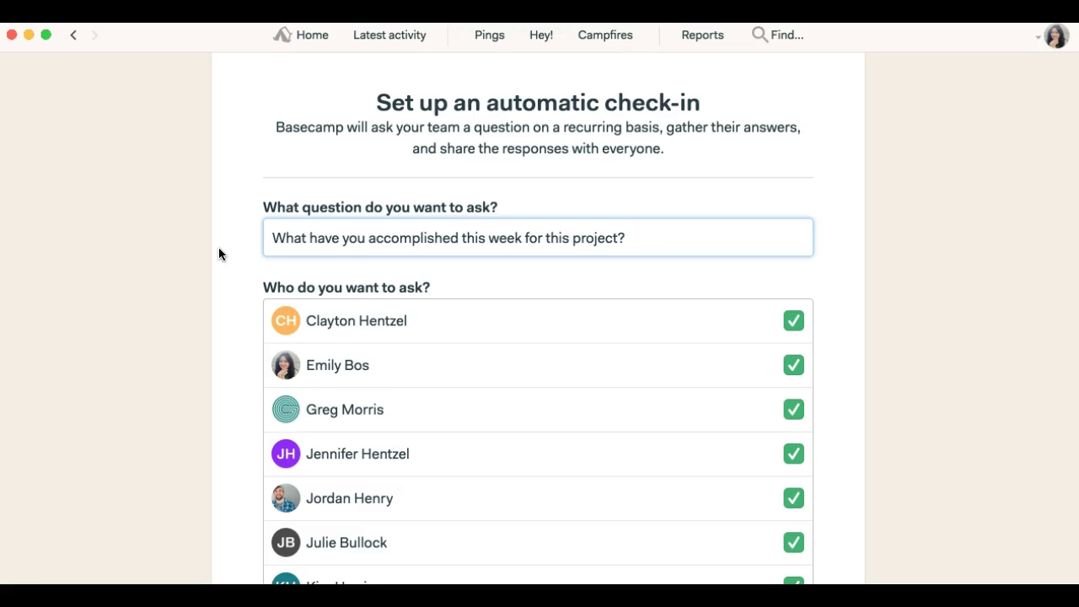
pyautogui.scroll(2, 218, 254)
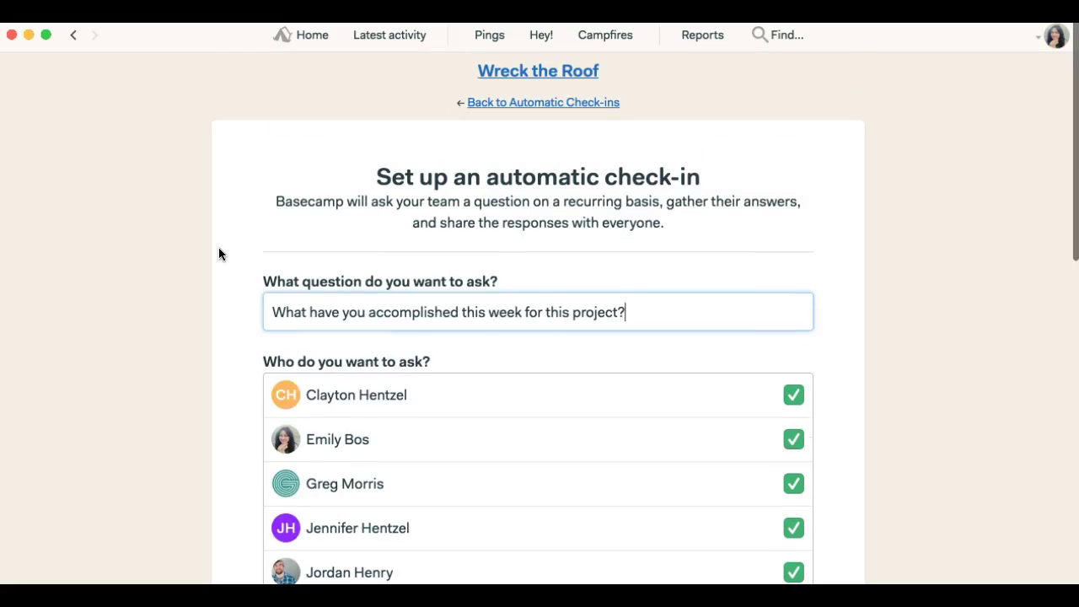
pyautogui.click(549, 105)
pyautogui.click(533, 73)
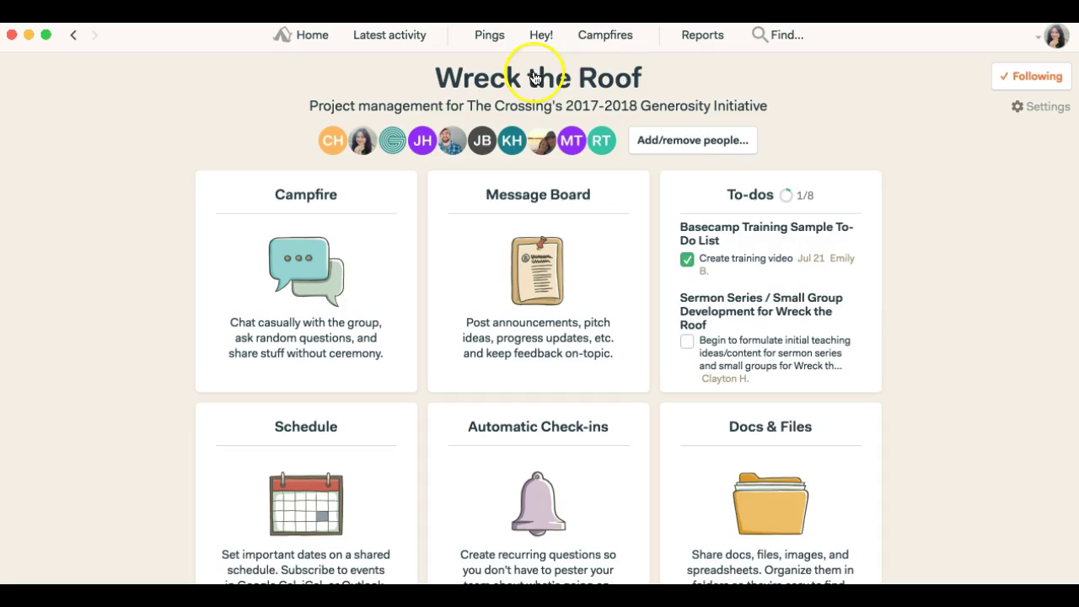
# Open the project's Docs & Files area, review the options for adding docs, files, and folders, and return to the project page.
pyautogui.scroll(-3, 895, 335)
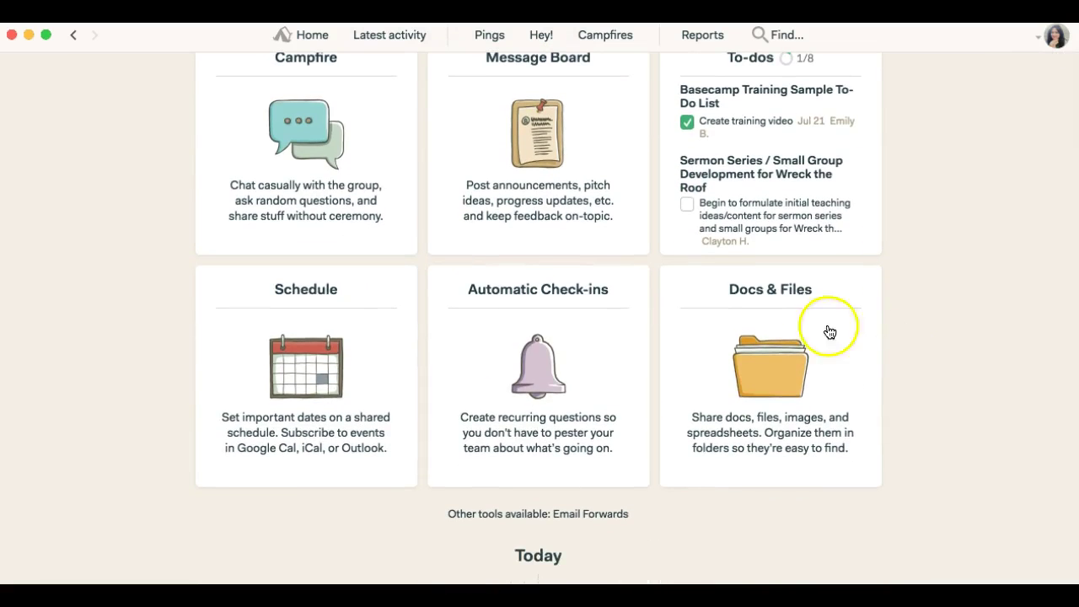
pyautogui.click(783, 295)
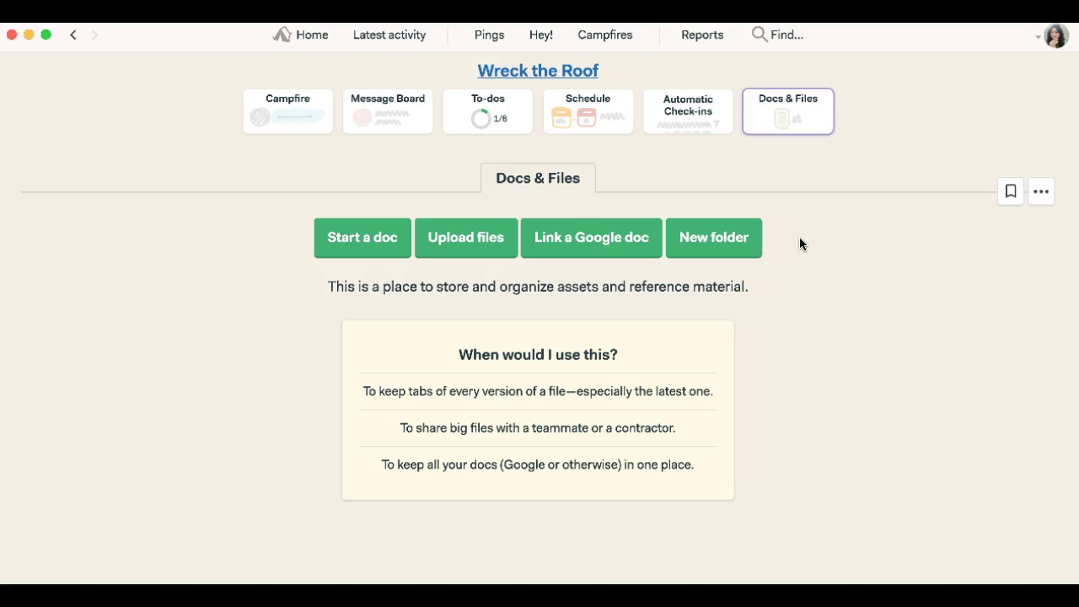
pyautogui.click(501, 76)
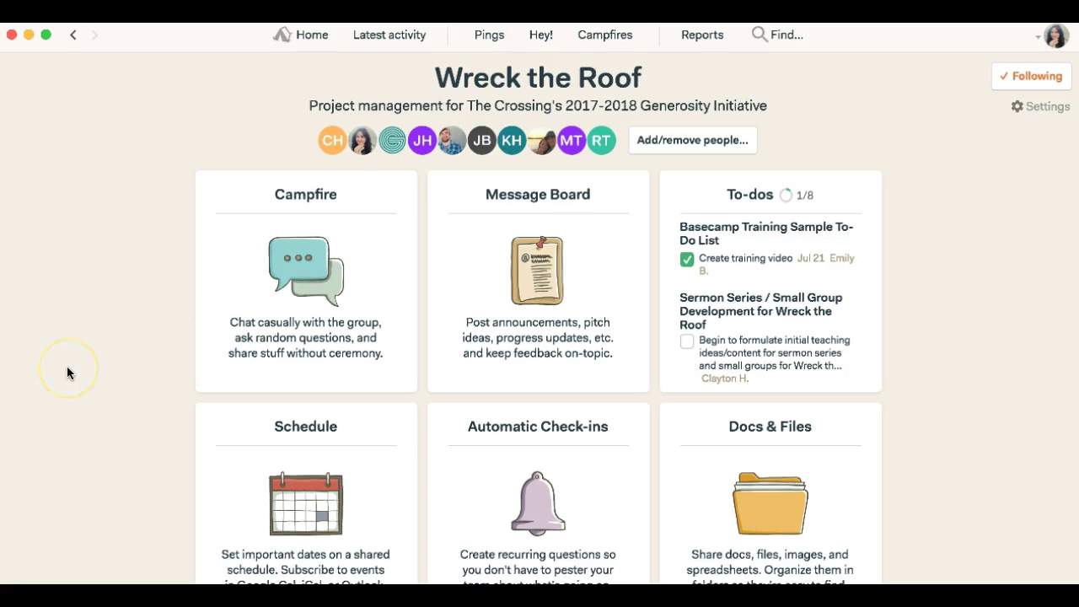
# Review the project's activity timeline from Today back to Thursday, July 13, and return to the tool cards.
pyautogui.scroll(-3, 68, 373)
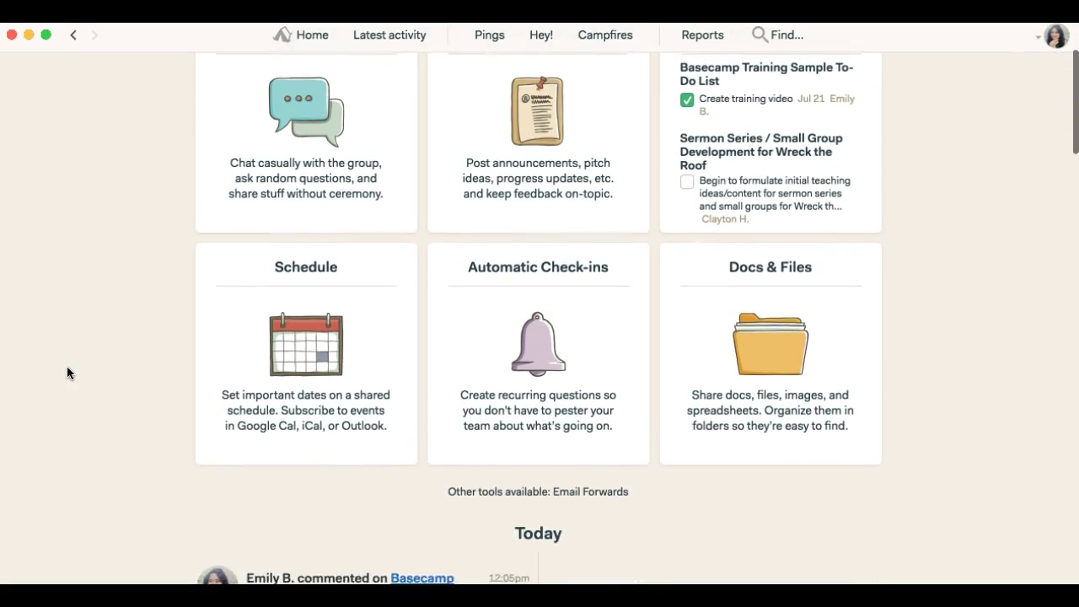
pyautogui.scroll(-1, 67, 373)
pyautogui.scroll(-4, 68, 373)
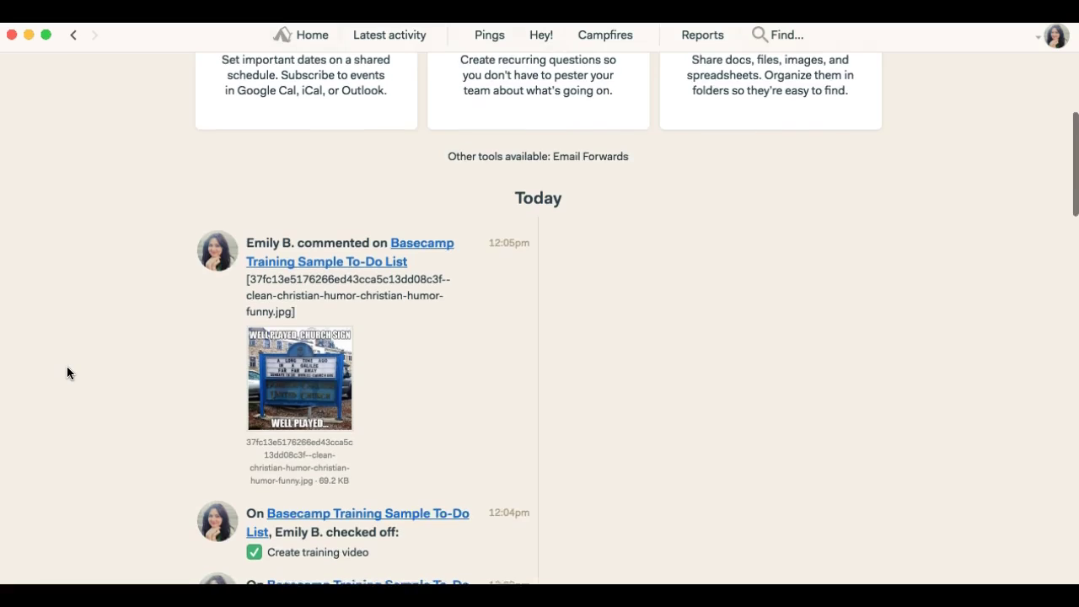
pyautogui.scroll(-8, 67, 373)
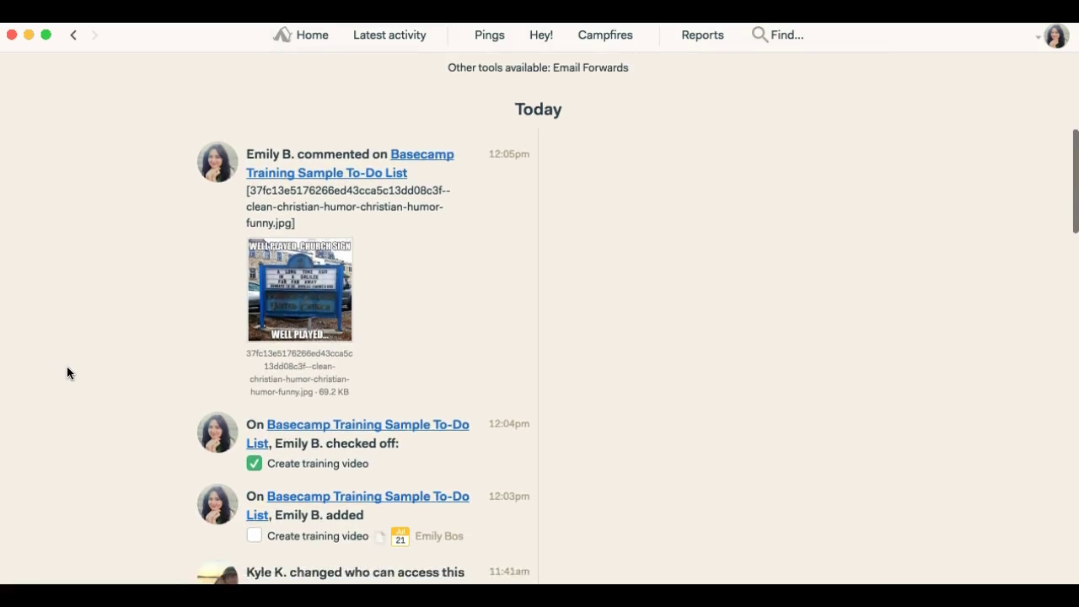
pyautogui.scroll(4, 67, 372)
pyautogui.scroll(-4, 67, 373)
pyautogui.scroll(-4, 67, 372)
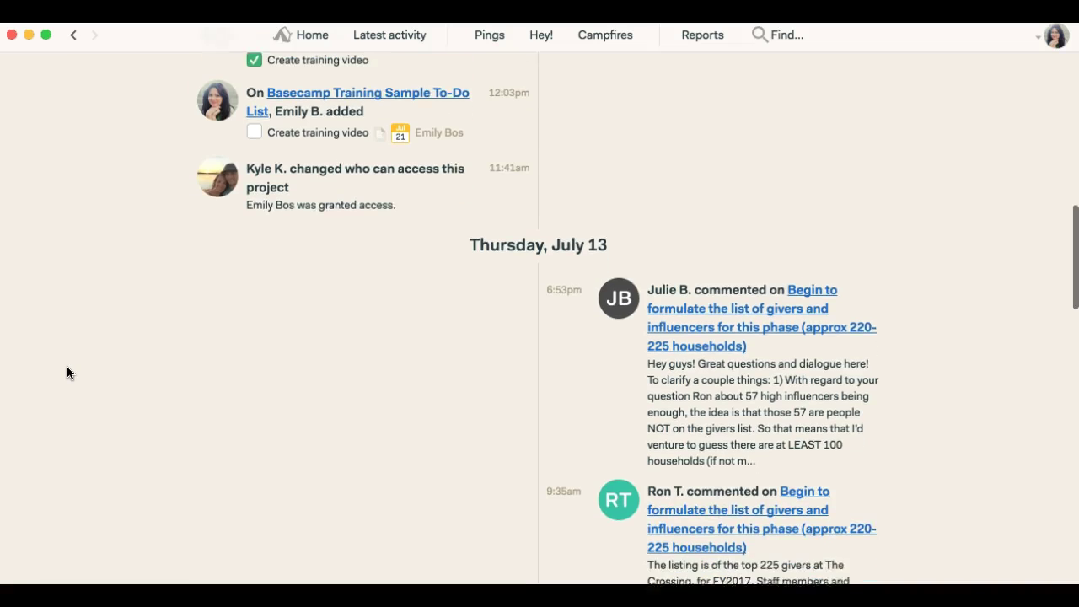
pyautogui.press('super+bracketleft')
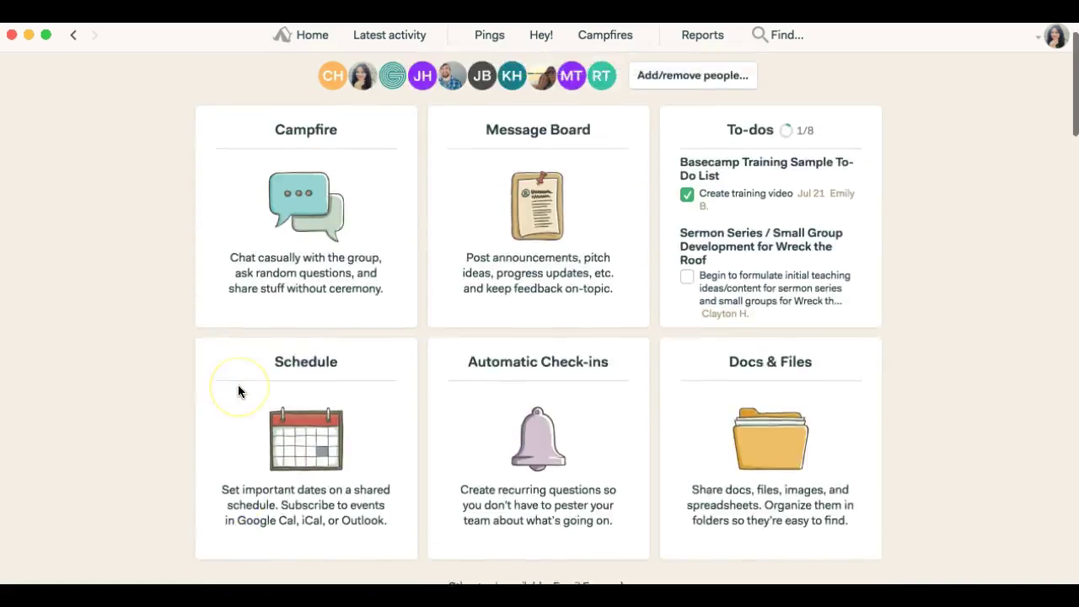